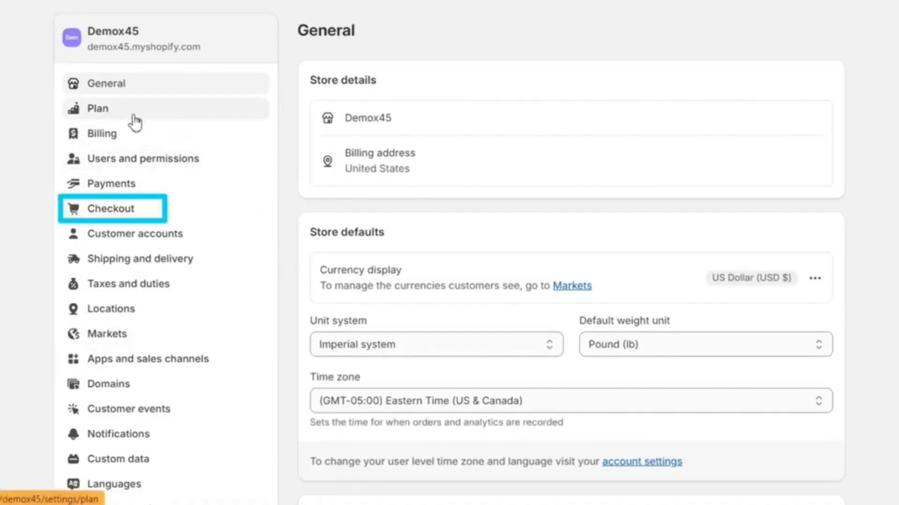
# Open the store's Payments settings and look at the Shopify Payments section
pyautogui.click(123, 184)
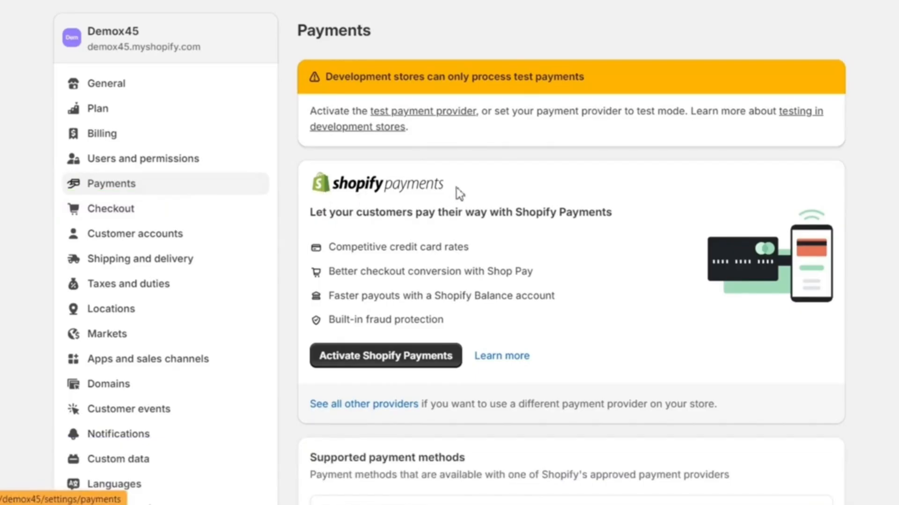
pyautogui.moveTo(466, 191); pyautogui.dragTo(302, 174)
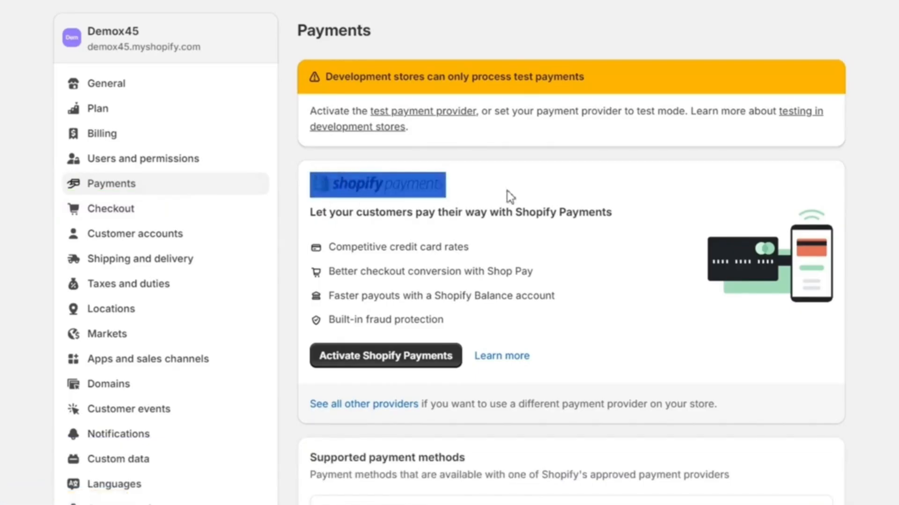
pyautogui.click(545, 204)
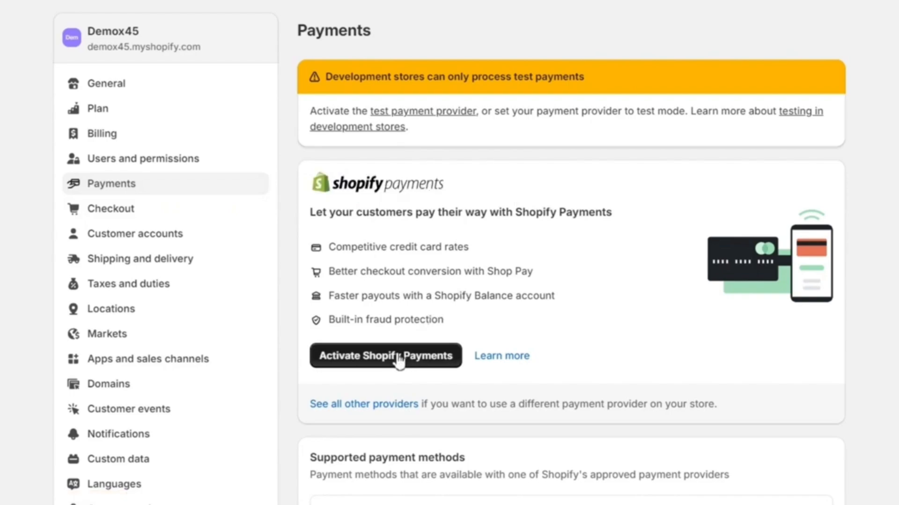
# Activate Cash on Delivery (COD) as a manual payment method, leaving its details and payment instructions blank
pyautogui.scroll(-3, 398, 360)
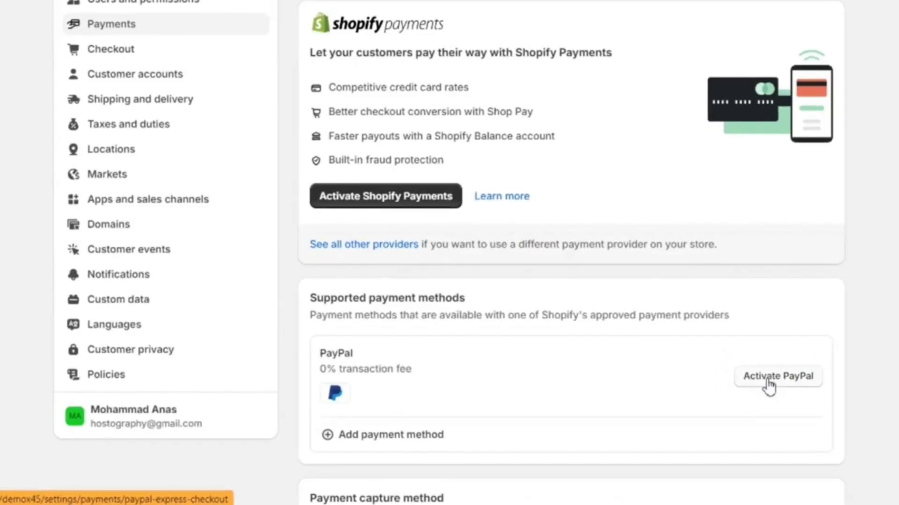
pyautogui.scroll(-5, 599, 378)
pyautogui.scroll(-4, 599, 377)
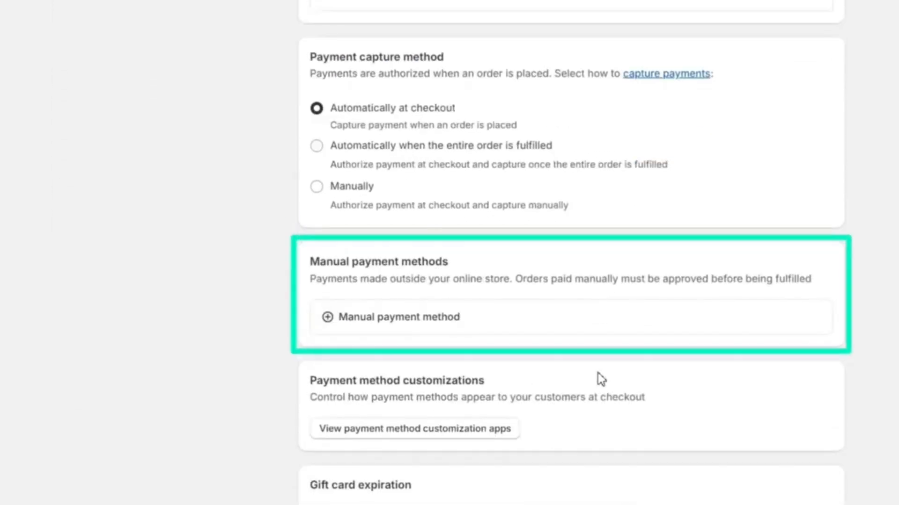
pyautogui.click(445, 320)
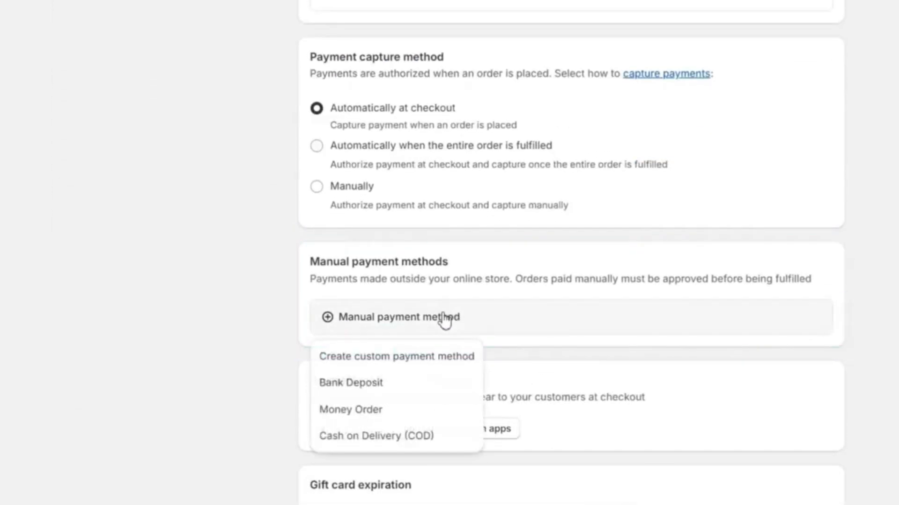
pyautogui.click(386, 437)
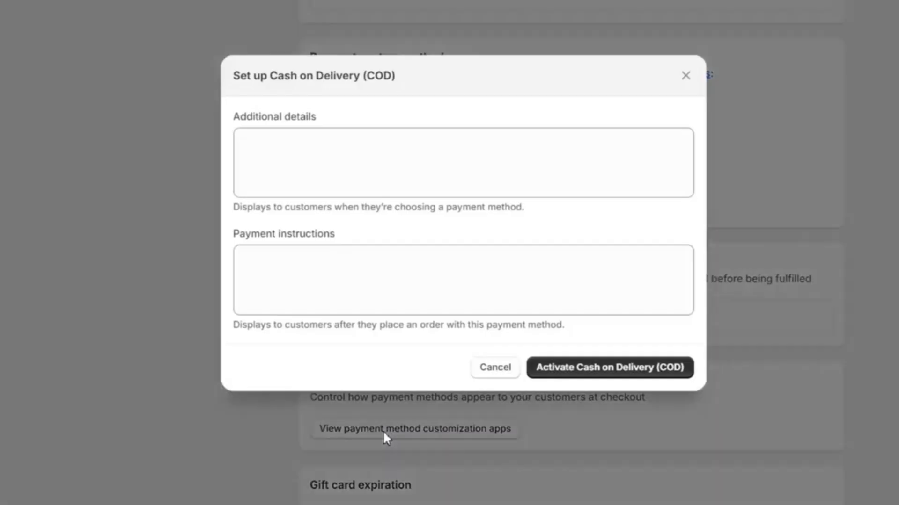
pyautogui.click(585, 369)
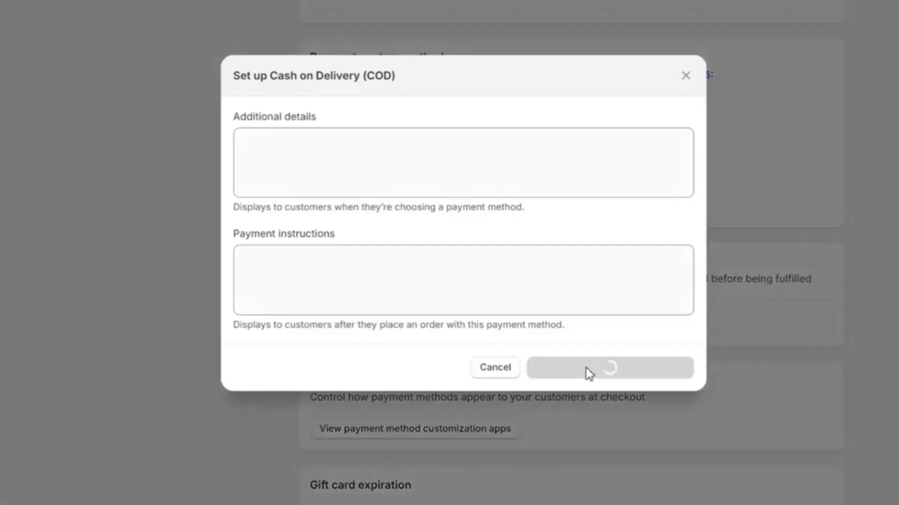
# Start the Shopify Payments setup and proceed to the account representative form
pyautogui.scroll(6, 537, 316)
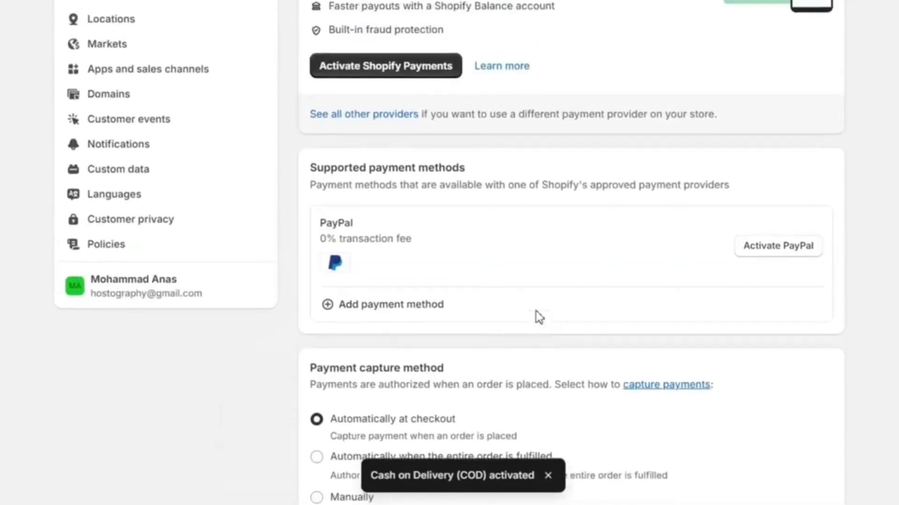
pyautogui.scroll(6, 538, 315)
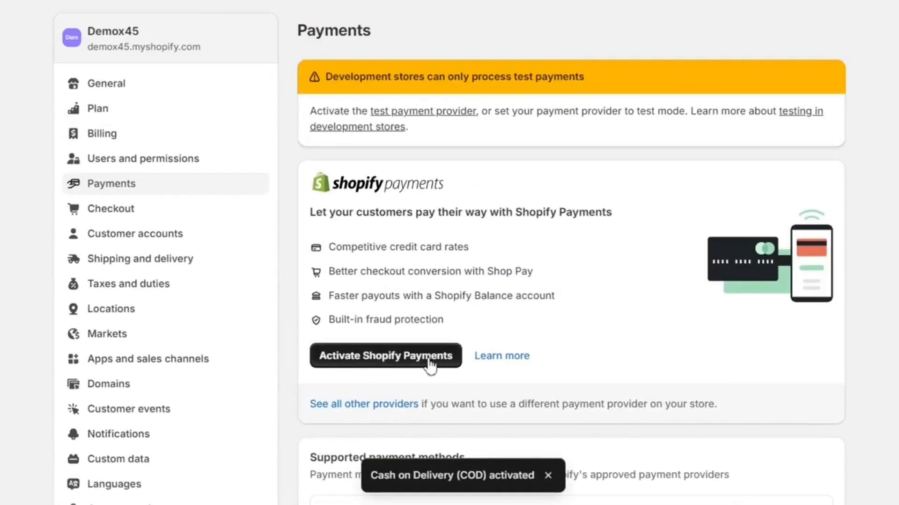
pyautogui.click(428, 356)
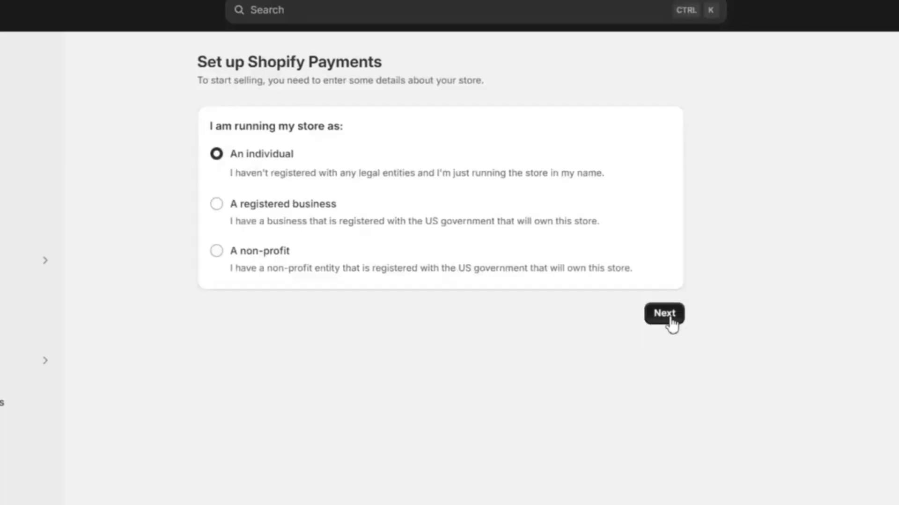
pyautogui.click(669, 320)
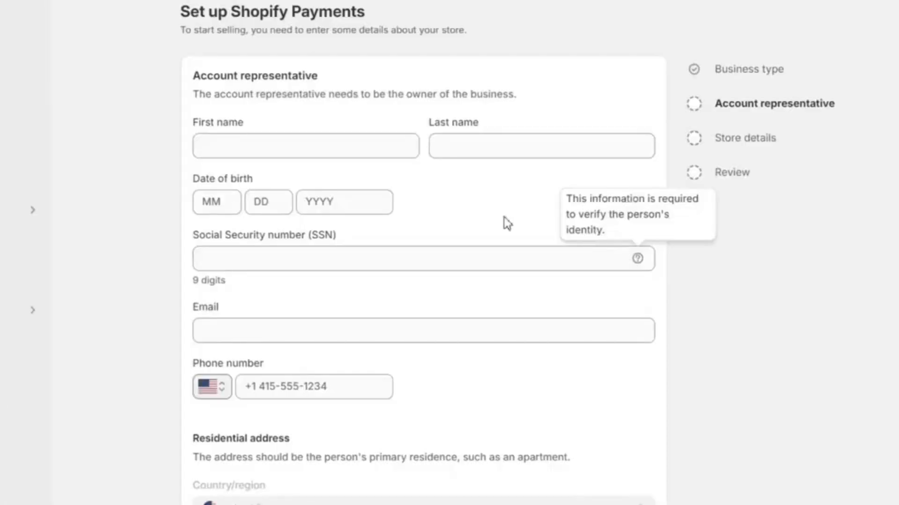
# Review the personal and residential address fields of the account representative form, then go back without filling them in
pyautogui.scroll(-7, 499, 224)
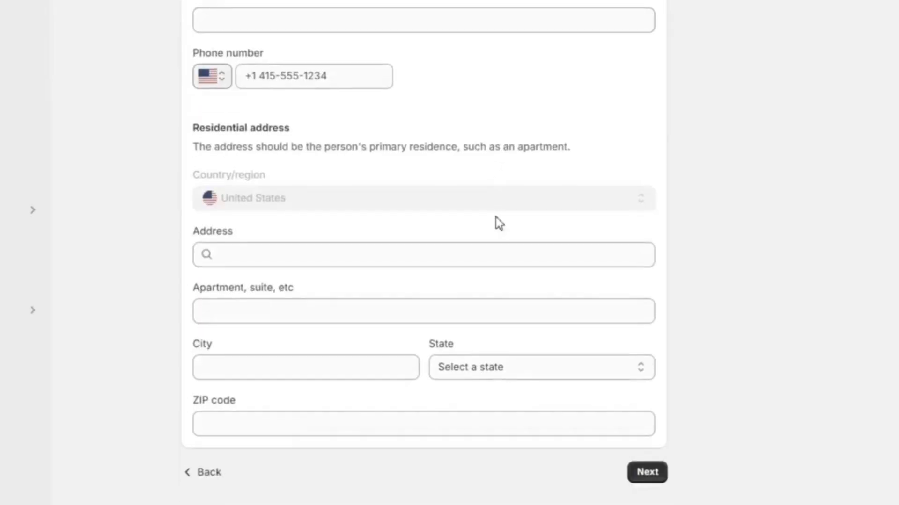
pyautogui.scroll(7, 499, 223)
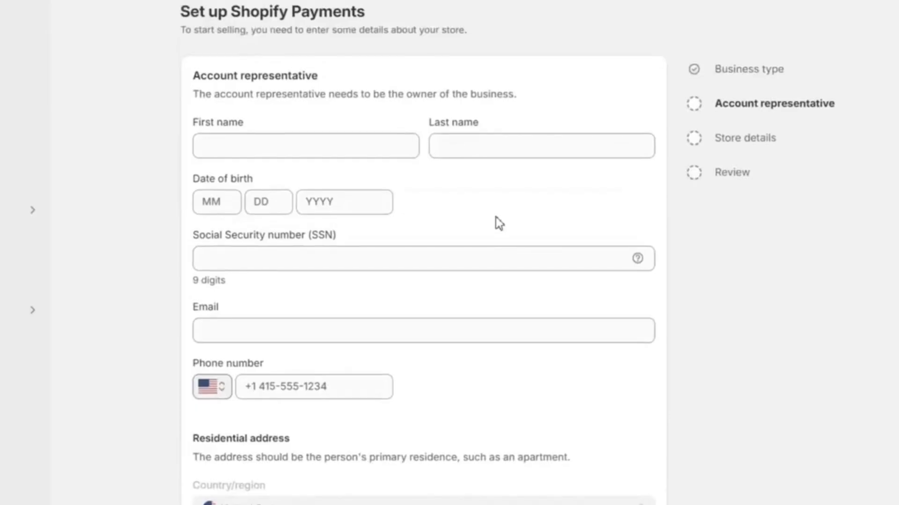
pyautogui.scroll(-7, 498, 223)
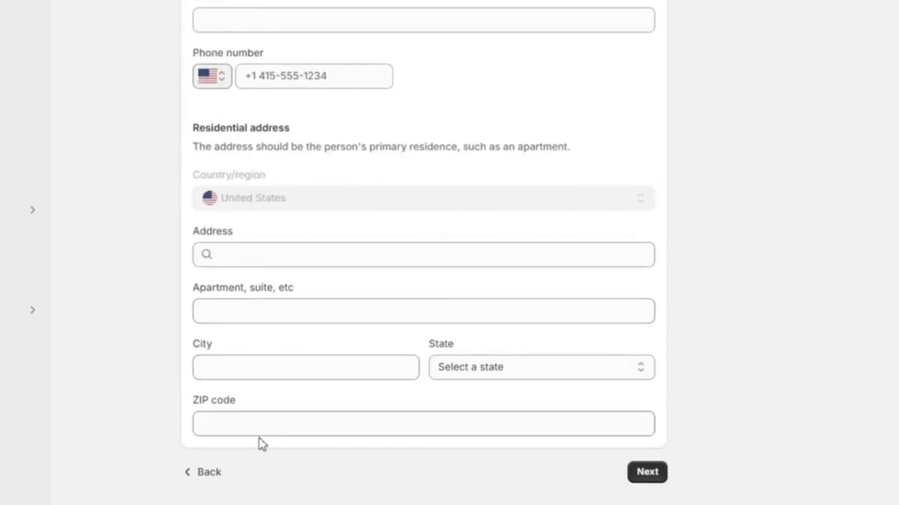
pyautogui.click(211, 473)
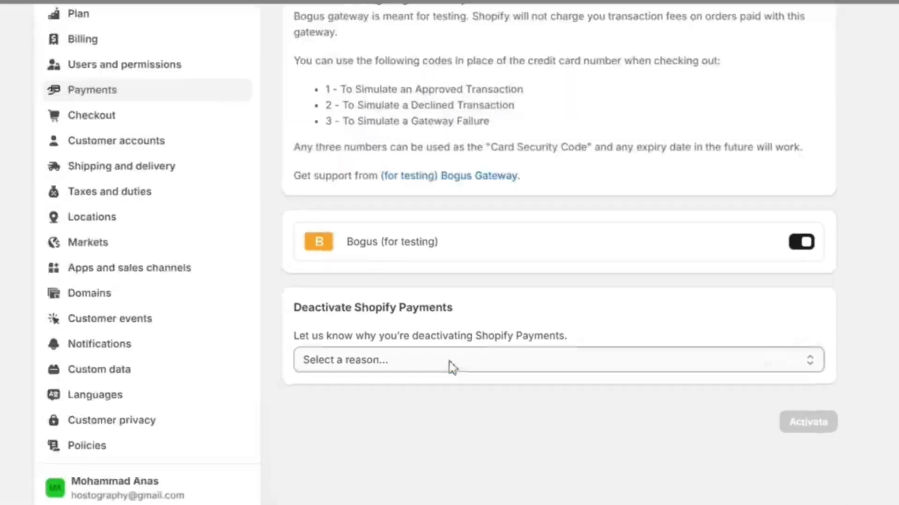
# Activate the Bogus Gateway test provider, giving "In-person selling is not supported" as the reason for deactivating Shopify Payments
pyautogui.click(448, 365)
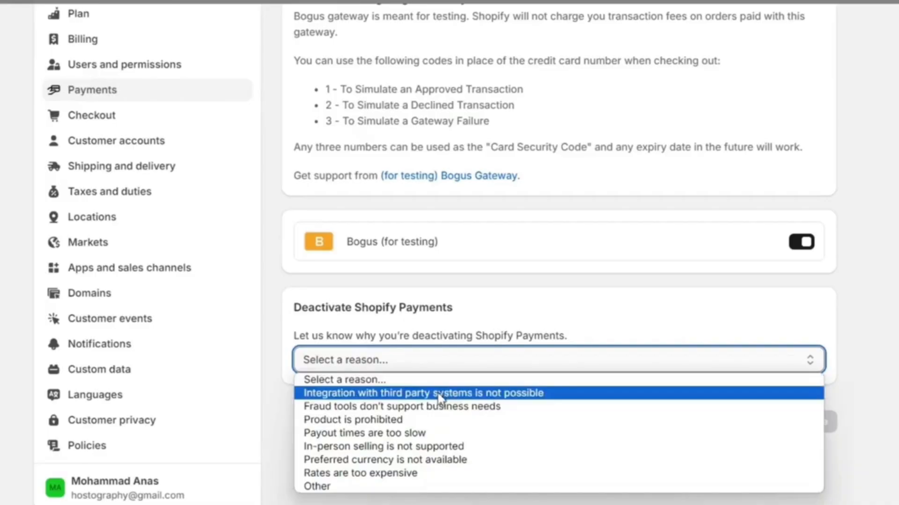
pyautogui.click(639, 445)
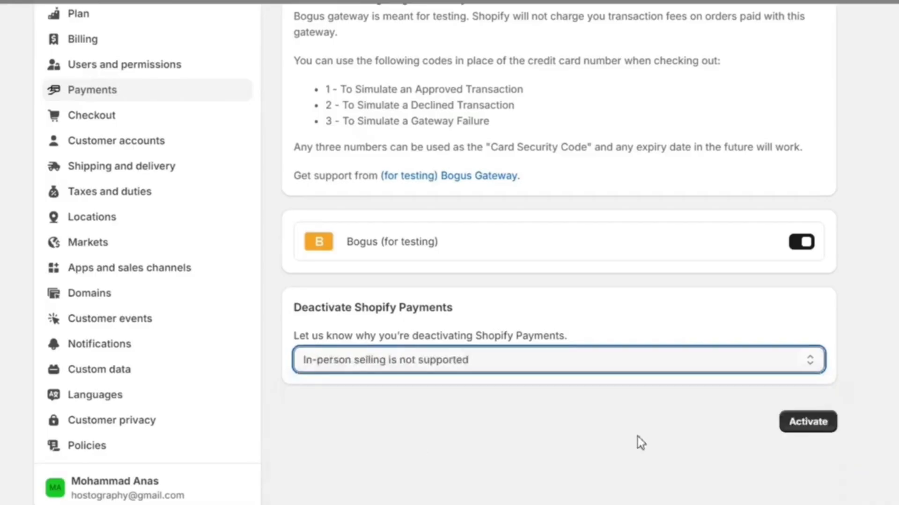
pyautogui.scroll(3, 642, 339)
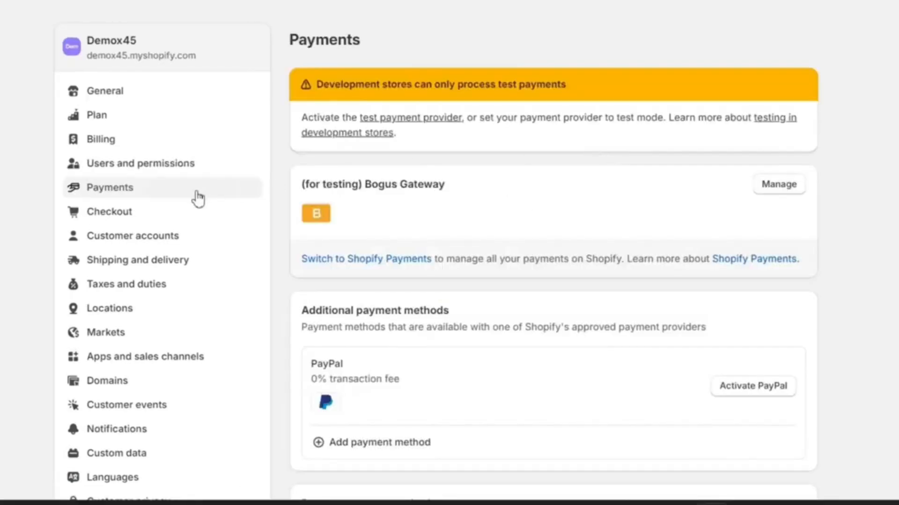
# Open the Checkout settings and start customizing the live Demox45 configuration
pyautogui.click(127, 218)
pyautogui.scroll(-20, 700, 358)
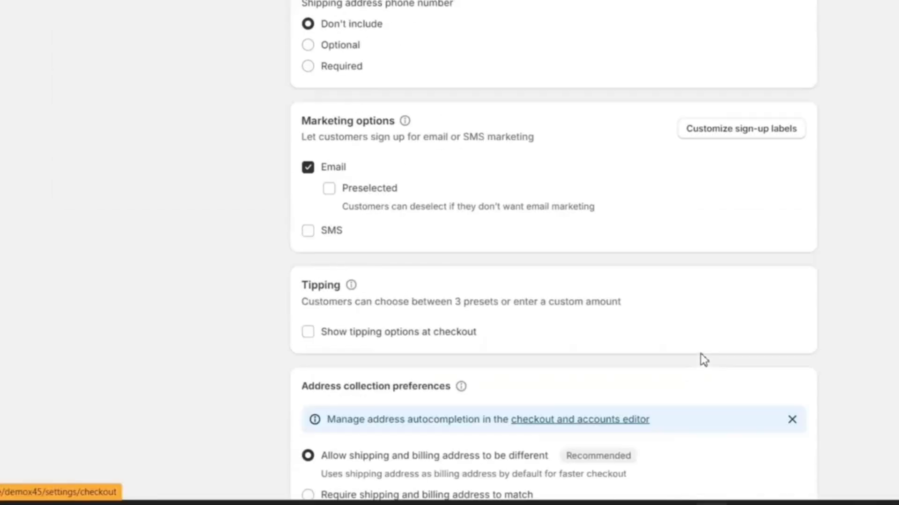
pyautogui.scroll(20, 700, 355)
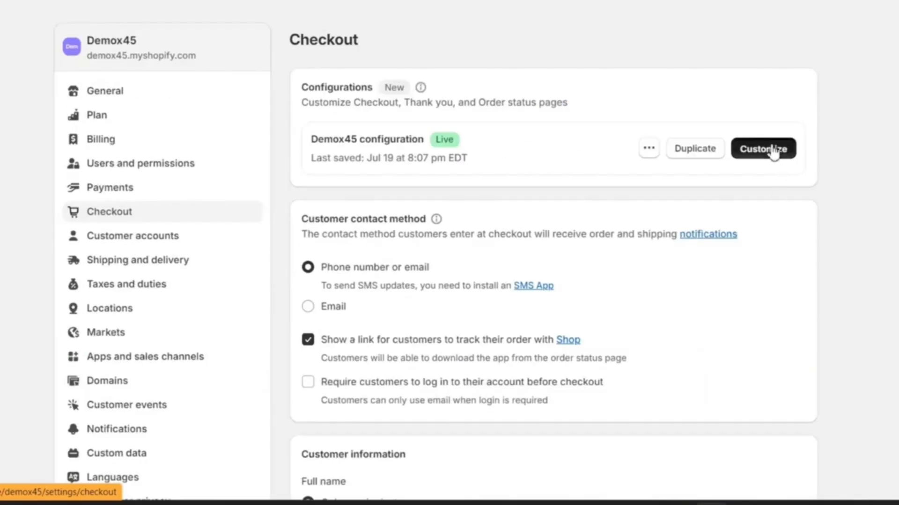
pyautogui.click(771, 149)
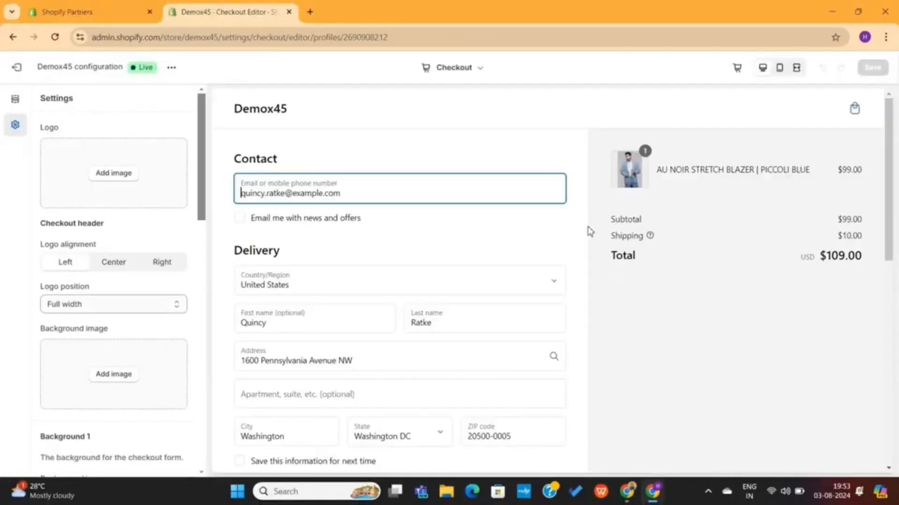
# Examine the checkout preview from contact details to payment options, refreshing it from the credit card section
pyautogui.scroll(-10, 583, 242)
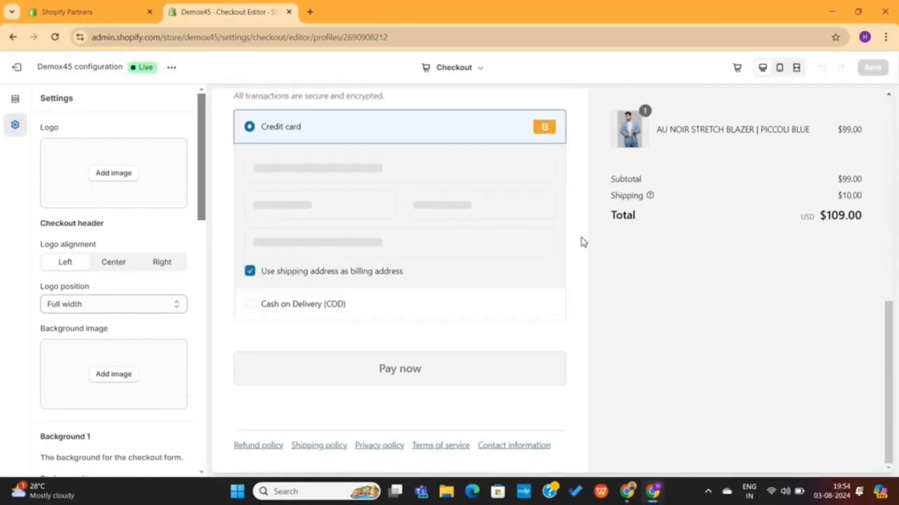
pyautogui.scroll(7, 583, 242)
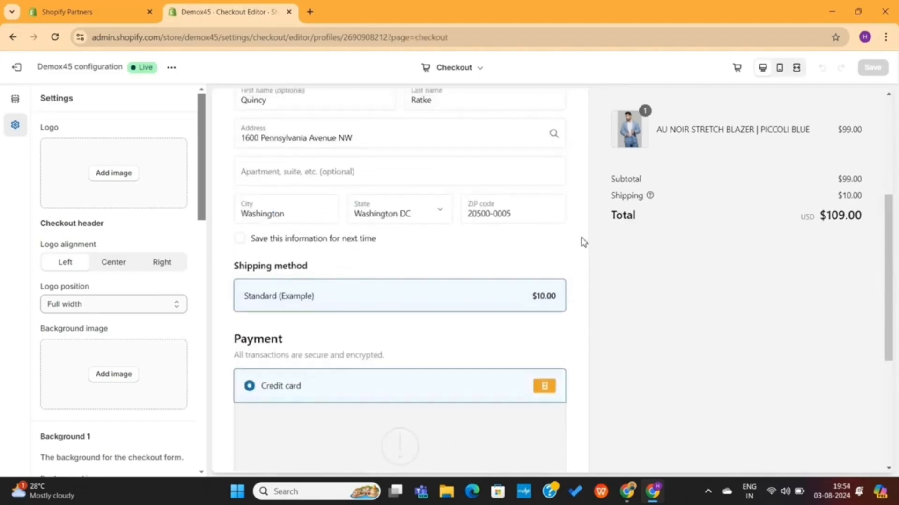
pyautogui.scroll(3, 582, 242)
pyautogui.scroll(-9, 582, 242)
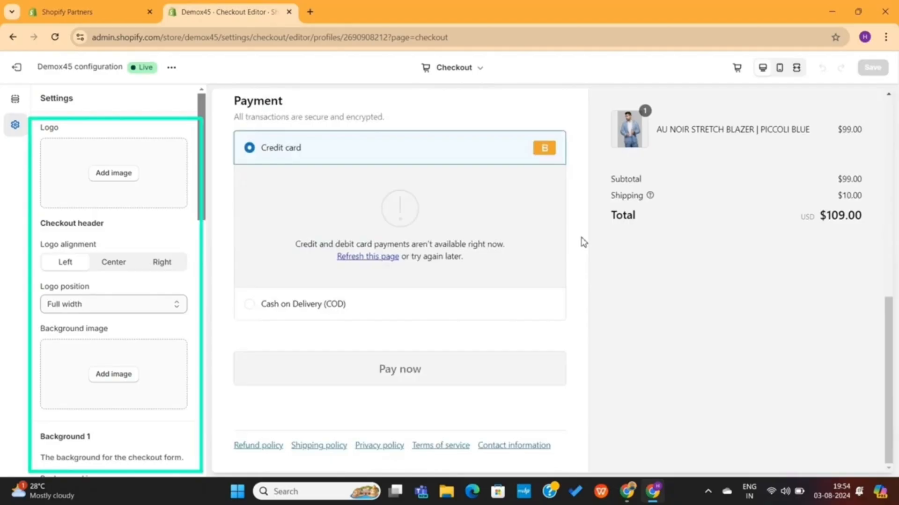
pyautogui.click(374, 258)
pyautogui.scroll(-10, 584, 263)
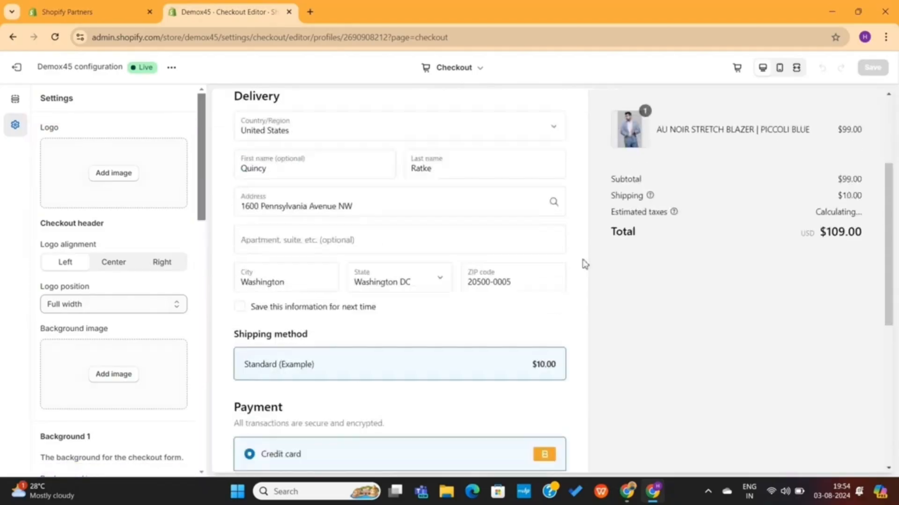
pyautogui.scroll(10, 585, 263)
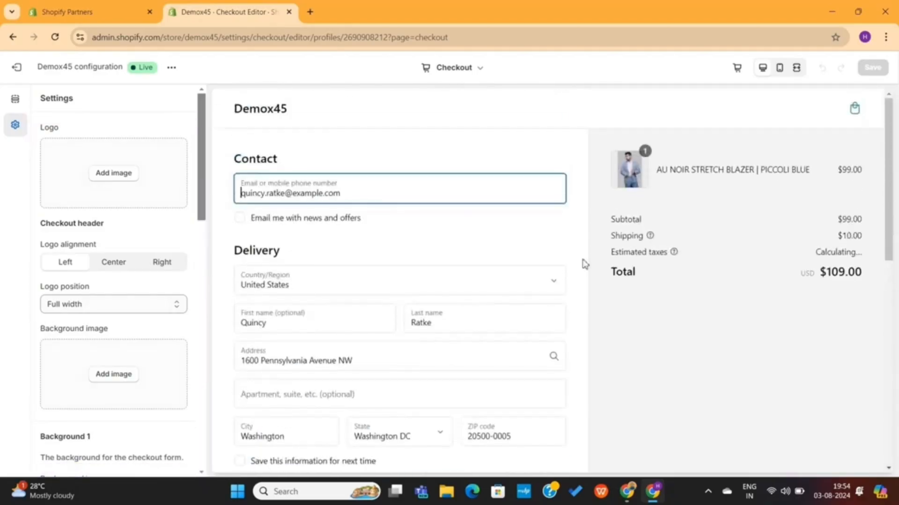
# Add the DemoX logo image as the checkout logo and set its max width to 160 px
pyautogui.click(114, 174)
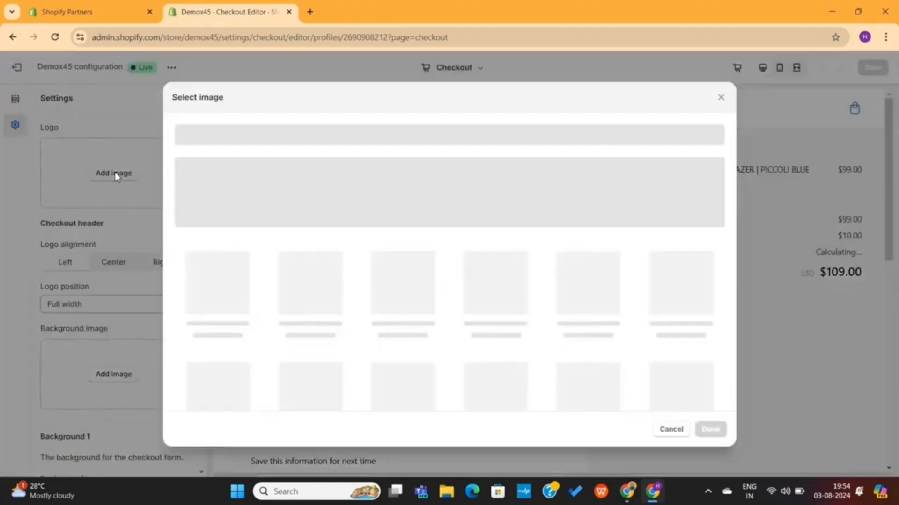
pyautogui.scroll(-3, 362, 297)
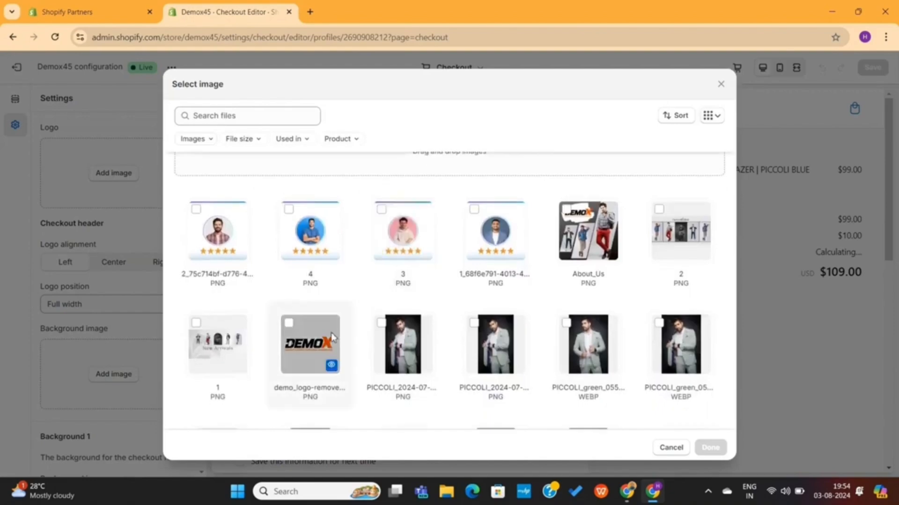
pyautogui.click(331, 332)
pyautogui.click(710, 448)
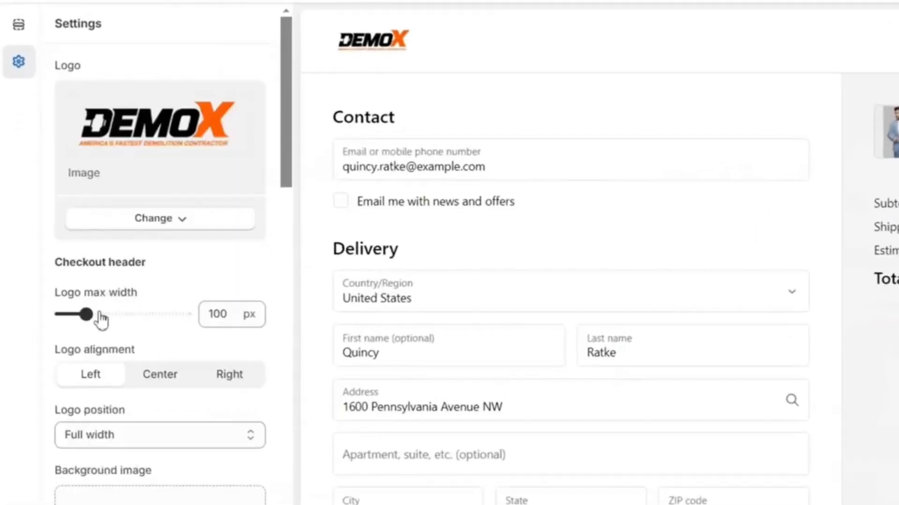
pyautogui.moveTo(87, 314); pyautogui.dragTo(117, 314)
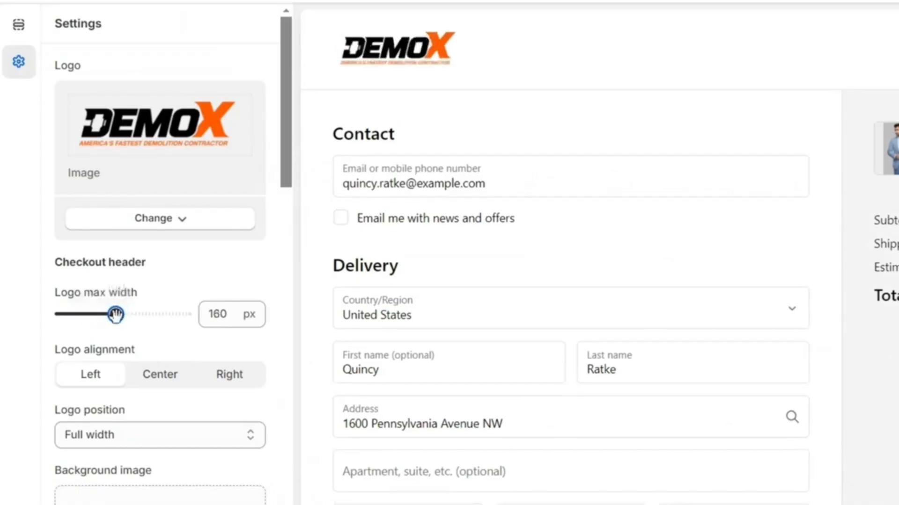
# Try the center and right logo alignments, then return the logo to left alignment
pyautogui.click(160, 389)
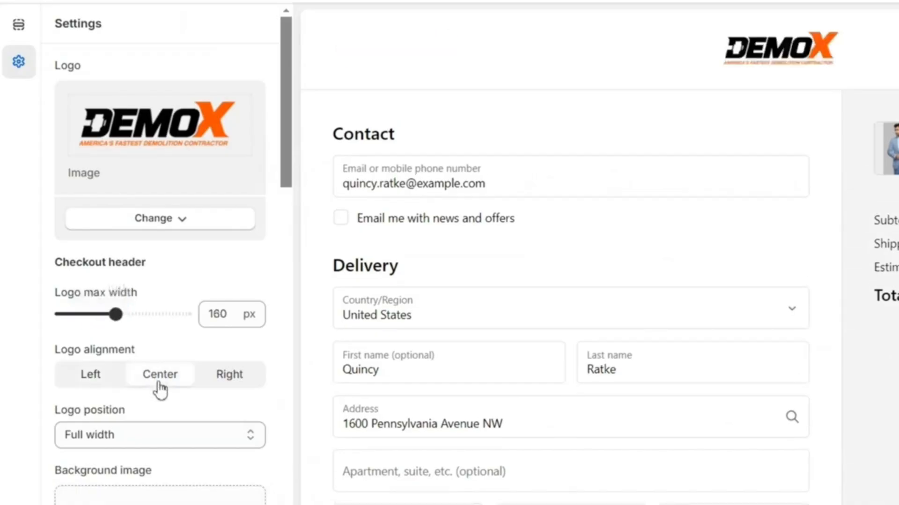
pyautogui.click(239, 380)
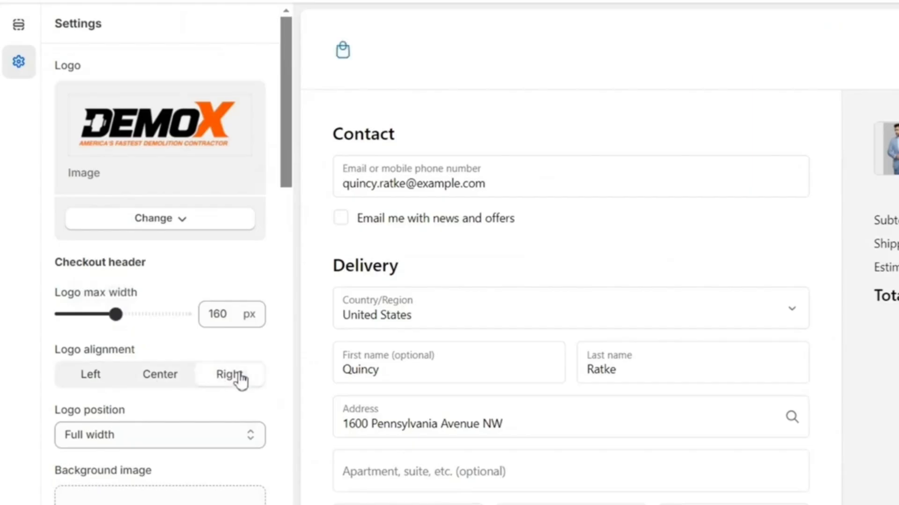
pyautogui.click(113, 378)
# Browse the store's image files for a checkout header background image
pyautogui.scroll(-5, 196, 361)
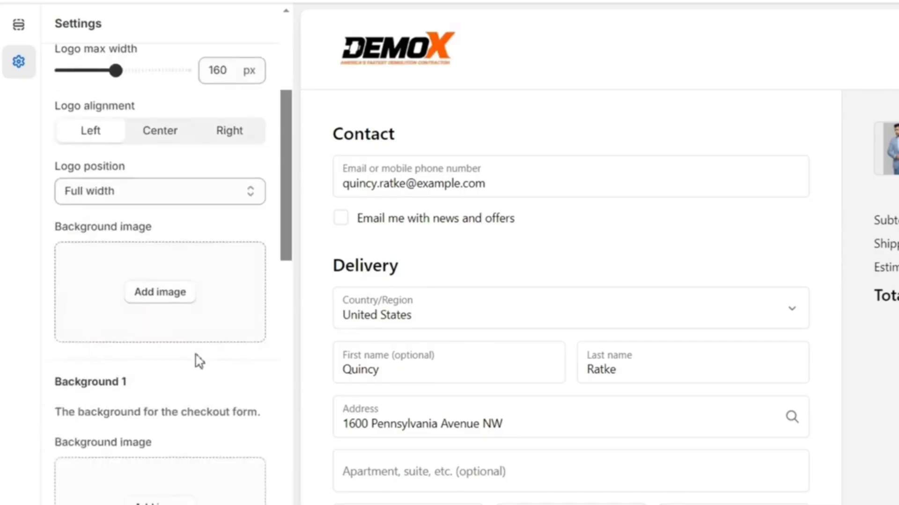
pyautogui.click(168, 300)
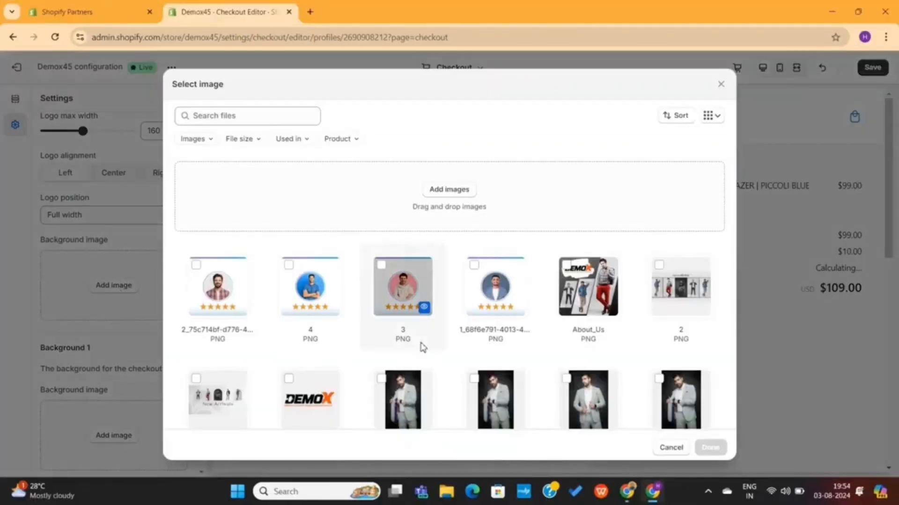
pyautogui.scroll(-5, 423, 346)
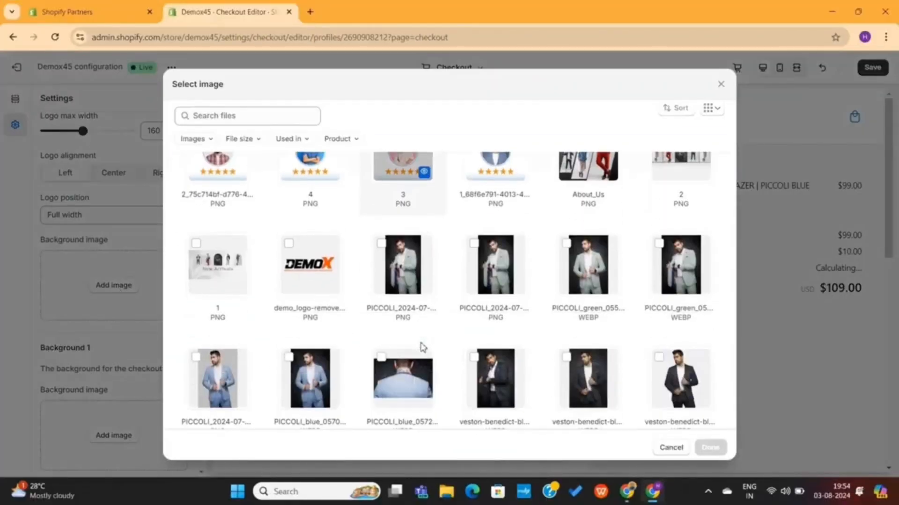
pyautogui.scroll(-10, 423, 346)
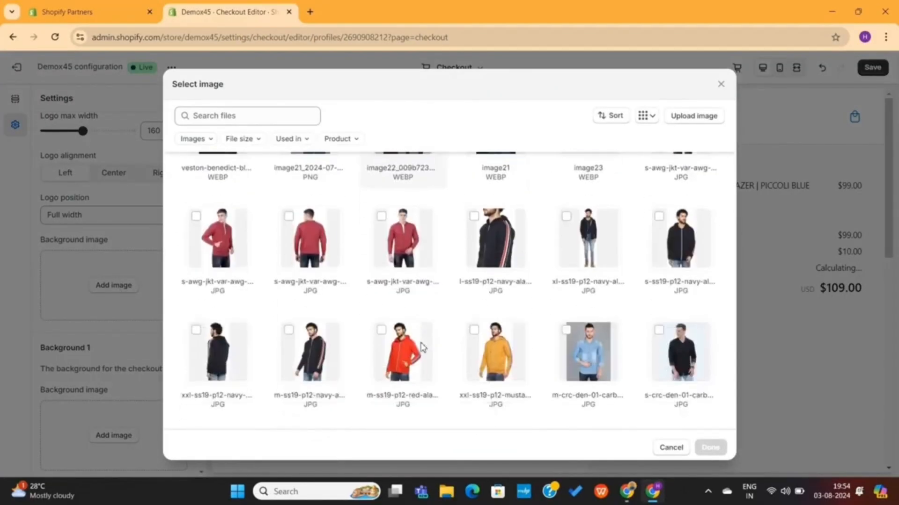
pyautogui.scroll(15, 423, 346)
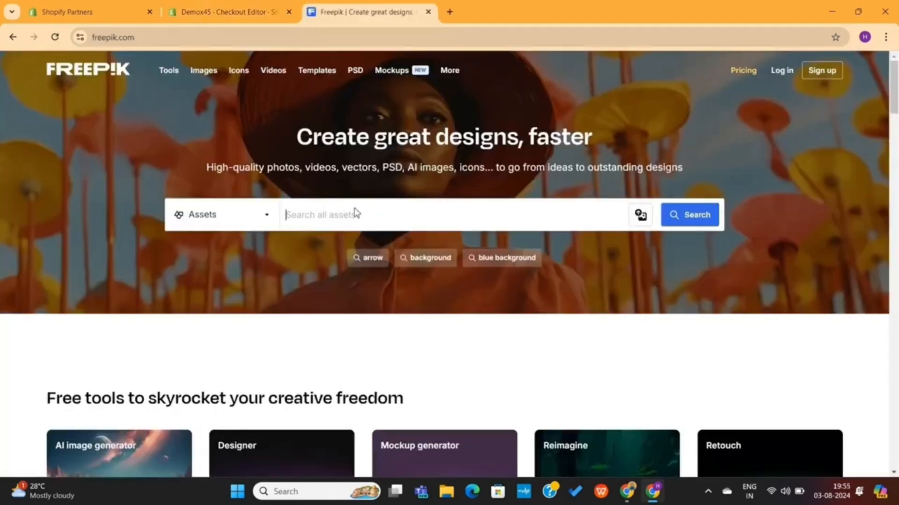
# Switch to Freepik and download the free "Blue abstract gradient wave wallpaper" photo in the Small size
pyautogui.scroll(-7, 356, 213)
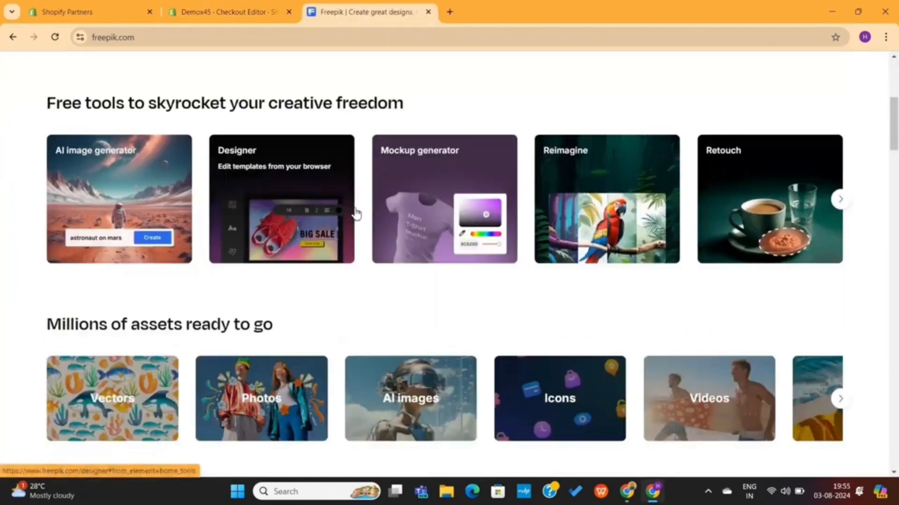
pyautogui.scroll(7, 340, 201)
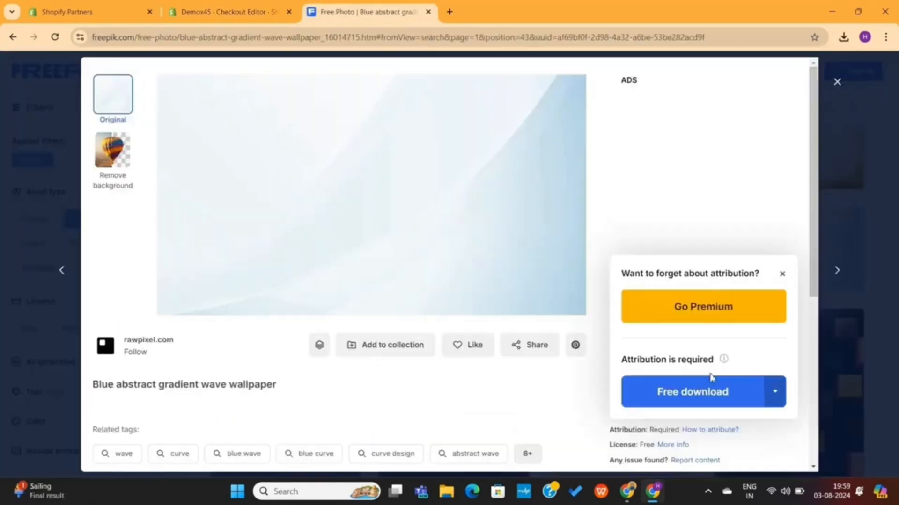
pyautogui.click(776, 396)
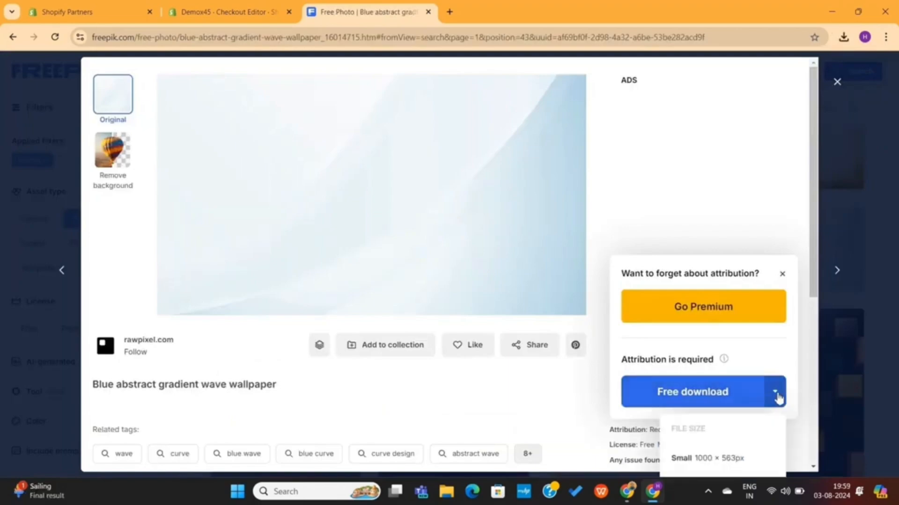
pyautogui.click(730, 461)
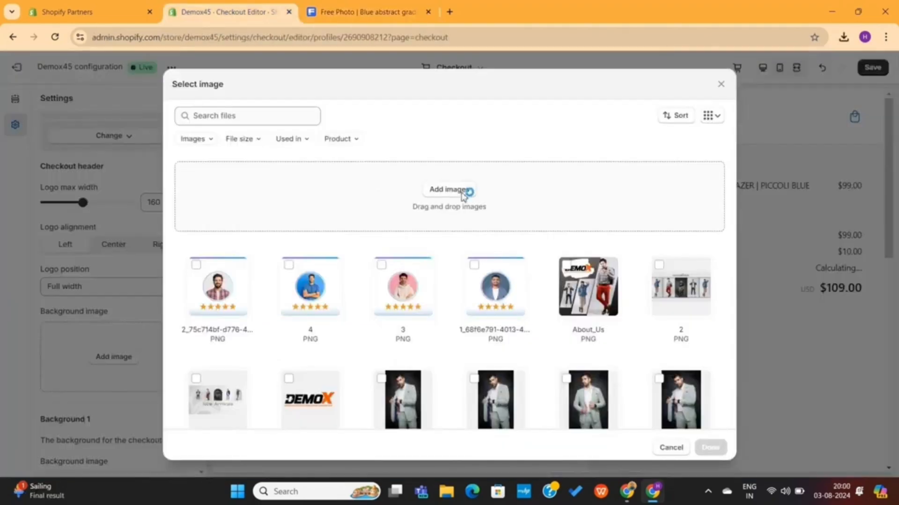
# Upload blue-abstract-gradient-wave-wallpaper from Downloads and apply it as the checkout header's background image
pyautogui.click(466, 193)
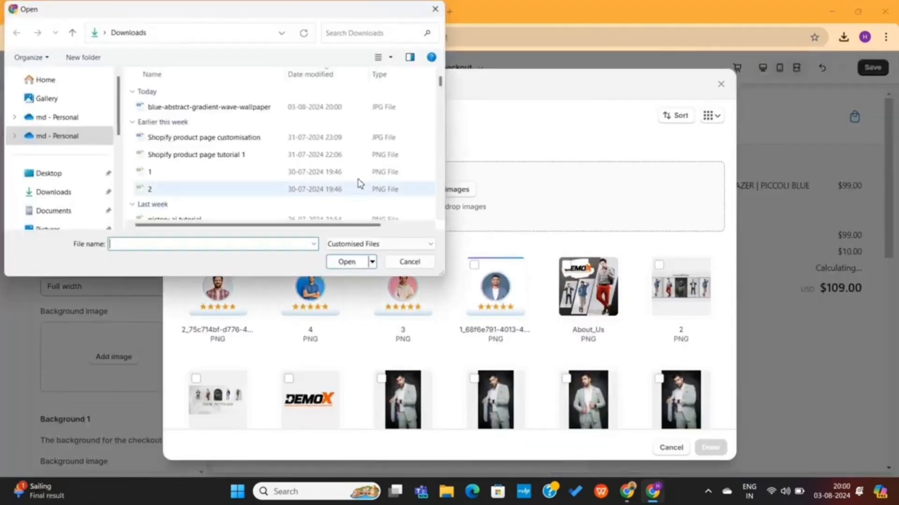
pyautogui.doubleClick(224, 114)
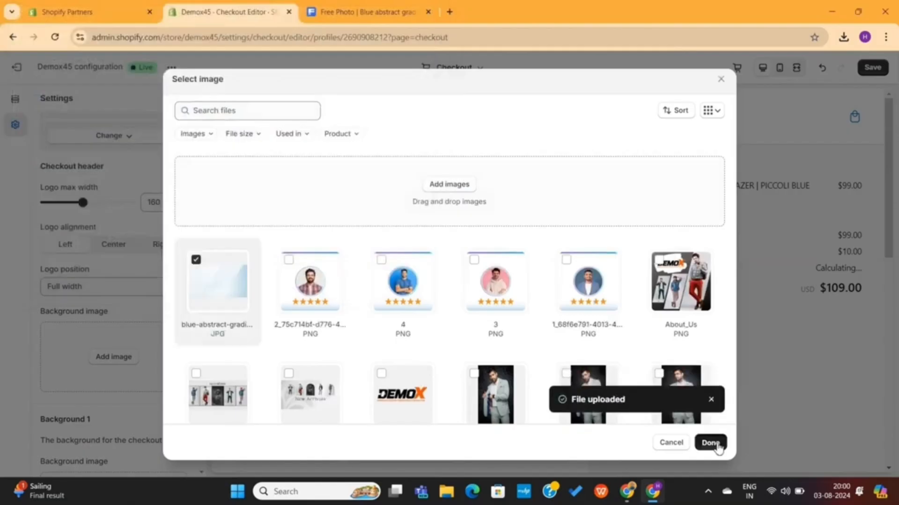
pyautogui.click(710, 447)
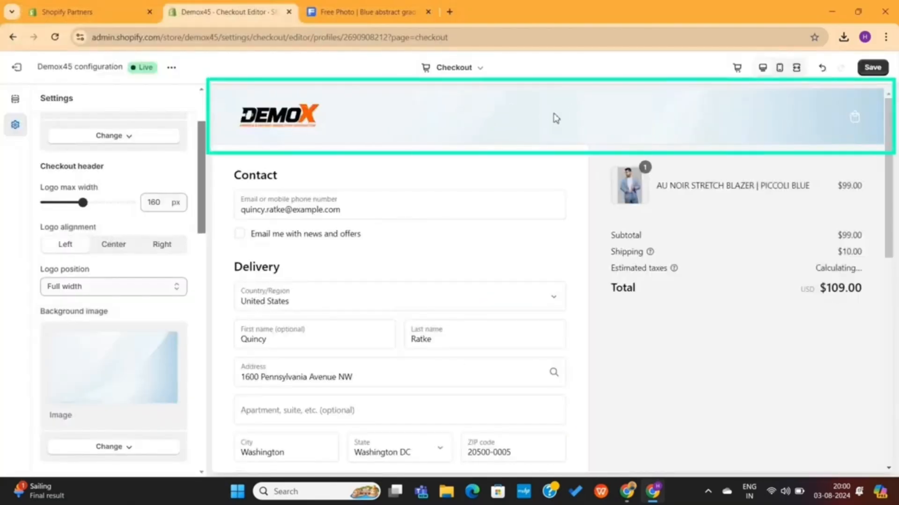
# Remove the background image from the checkout header
pyautogui.scroll(-2, 84, 397)
pyautogui.click(112, 368)
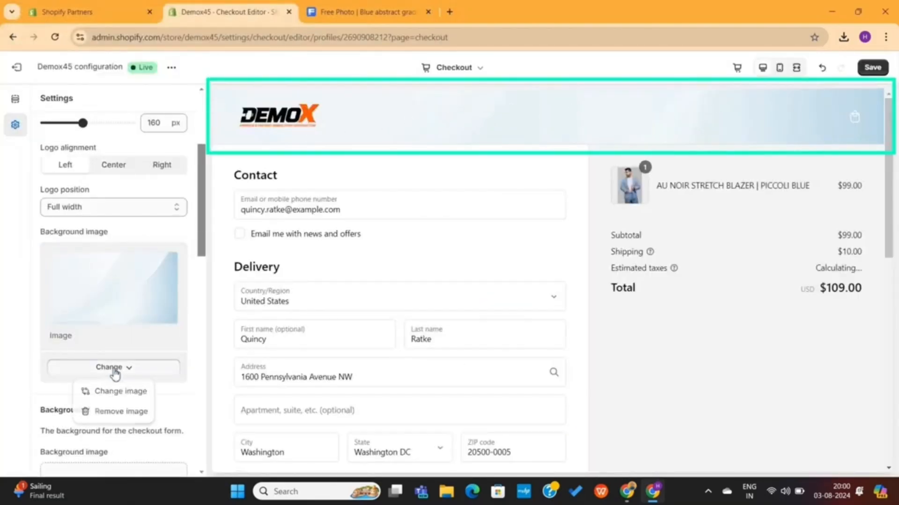
pyautogui.click(120, 412)
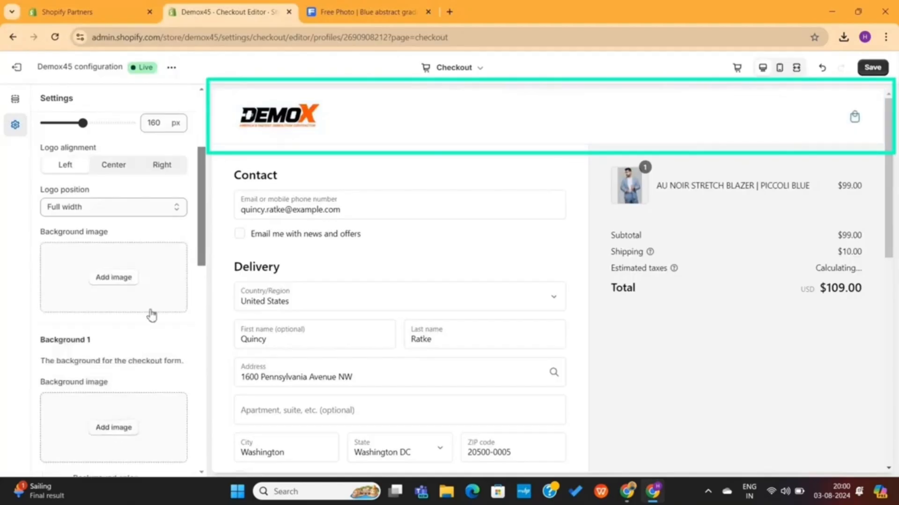
# Apply the blue abstract gradient image to Background 1 and check it across the checkout form preview
pyautogui.scroll(-3, 136, 342)
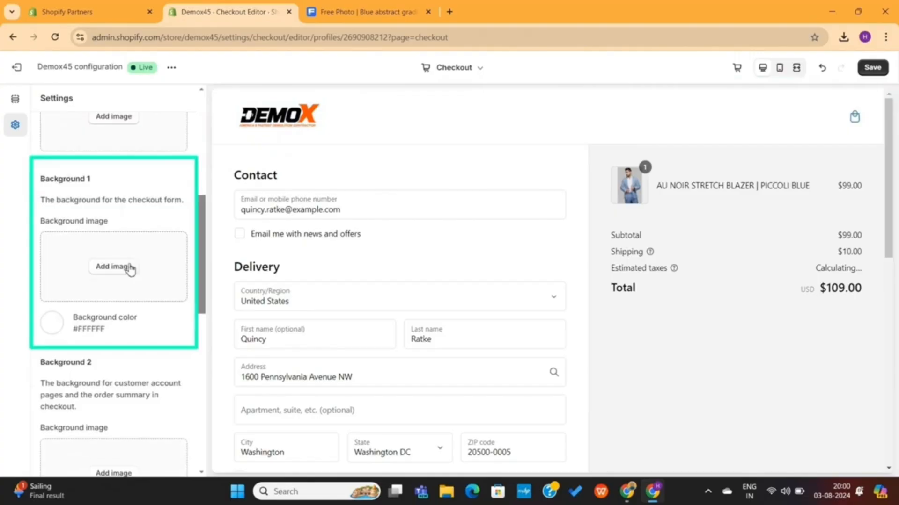
pyautogui.moveTo(328, 181); pyautogui.dragTo(237, 180)
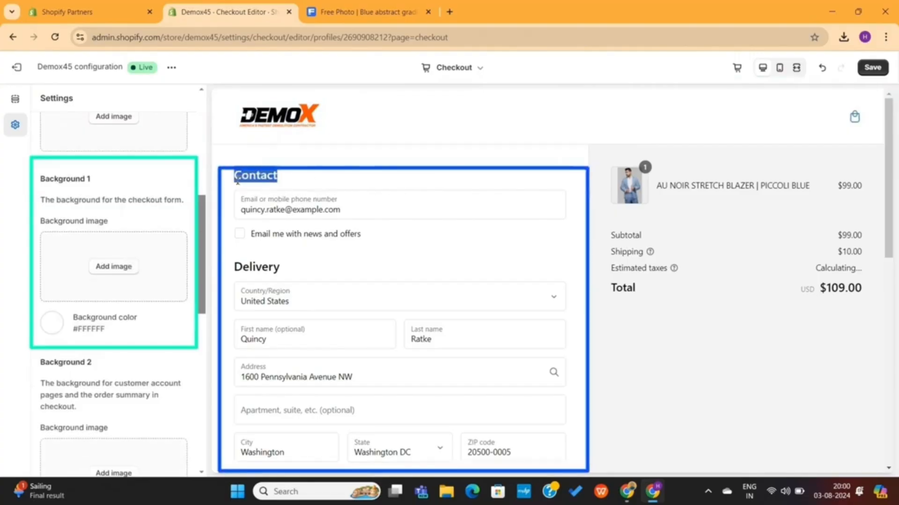
pyautogui.click(114, 266)
pyautogui.click(219, 287)
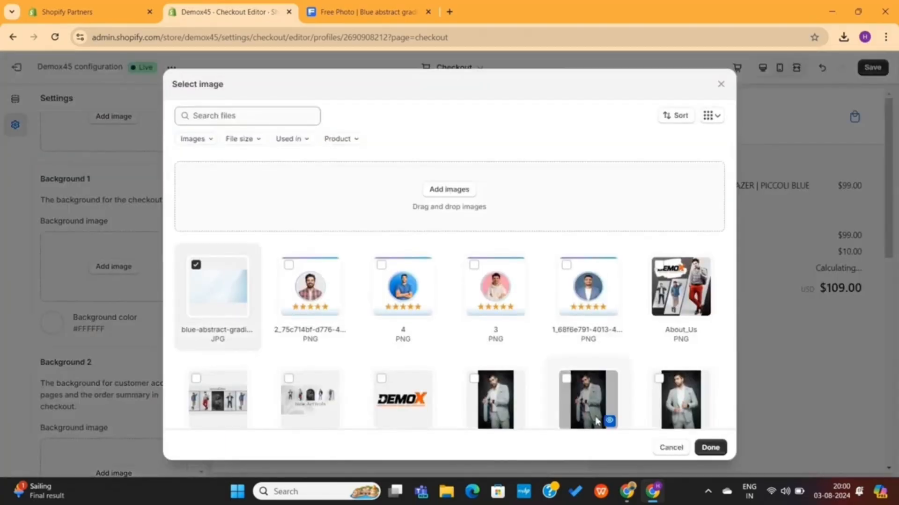
pyautogui.click(710, 445)
pyautogui.scroll(-10, 482, 358)
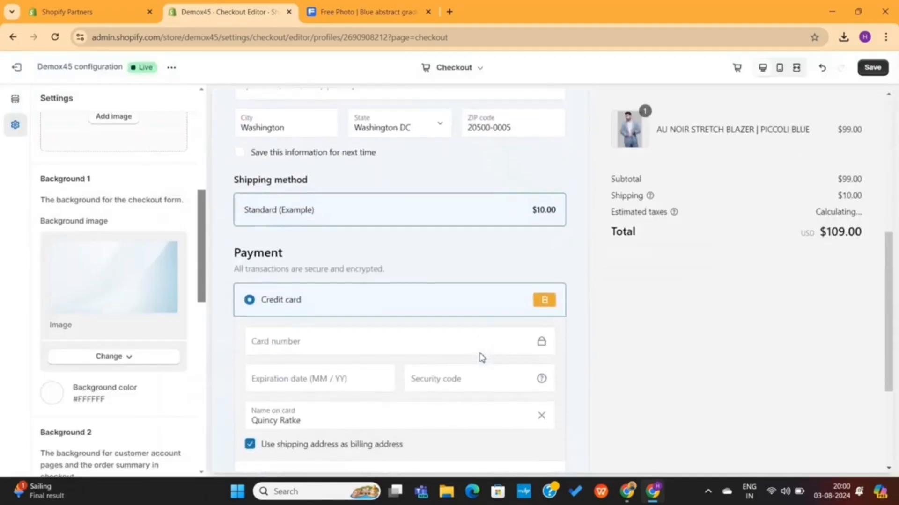
pyautogui.scroll(10, 482, 358)
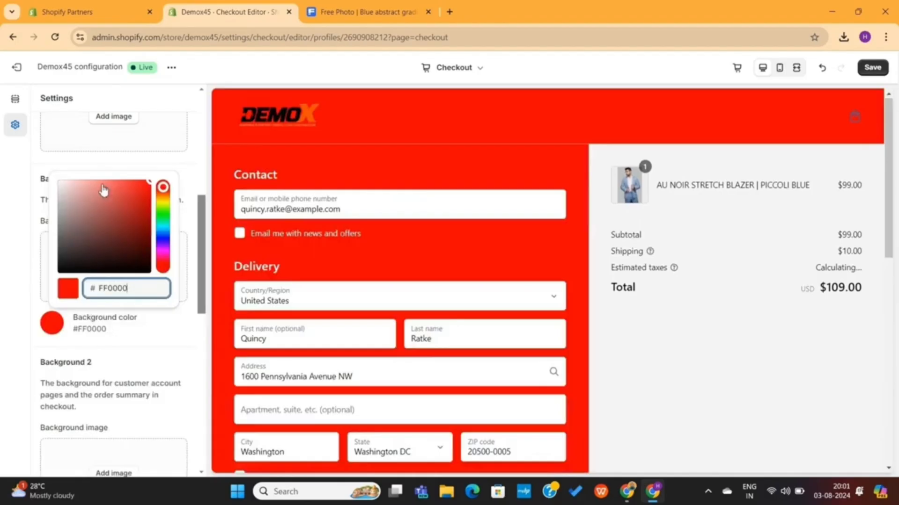
# Set the Background 1 color to #D7D7D7 and apply the blue abstract gradient image to Background 2
pyautogui.moveTo(103, 189)
pyautogui.mouseDown()
pyautogui.moveTo(56, 208)
pyautogui.moveTo(58, 233)
pyautogui.moveTo(58, 198)
pyautogui.mouseUp()
pyautogui.click(114, 368)
pyautogui.scroll(-3, 114, 372)
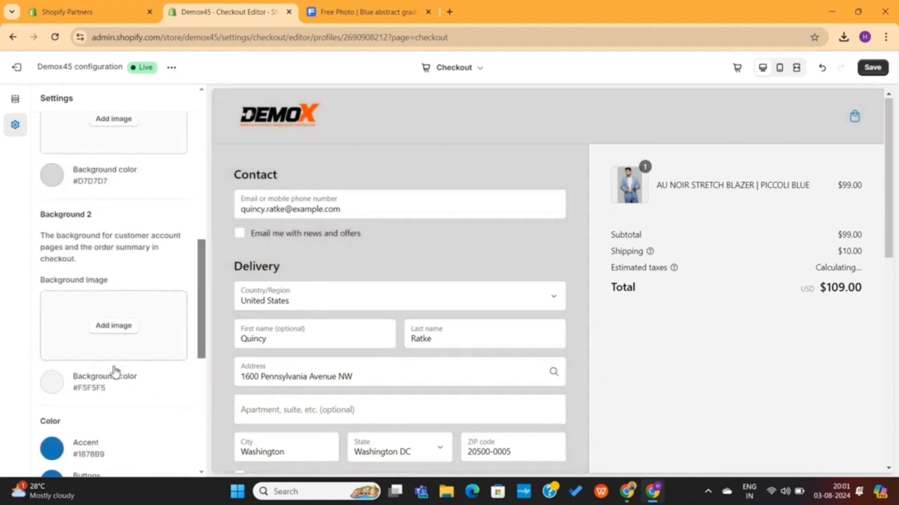
pyautogui.click(124, 329)
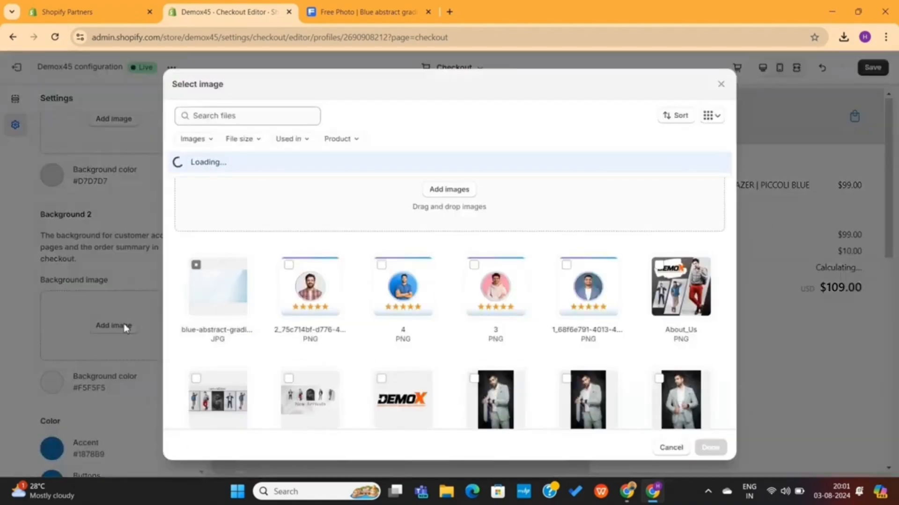
pyautogui.click(223, 294)
pyautogui.click(708, 447)
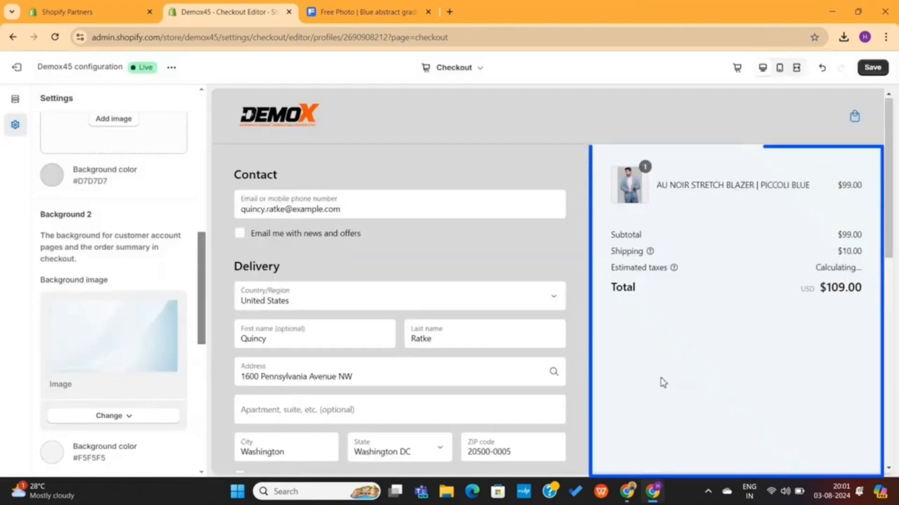
# Set the checkout's accent color to the blue shade #3172C3
pyautogui.scroll(-6, 136, 296)
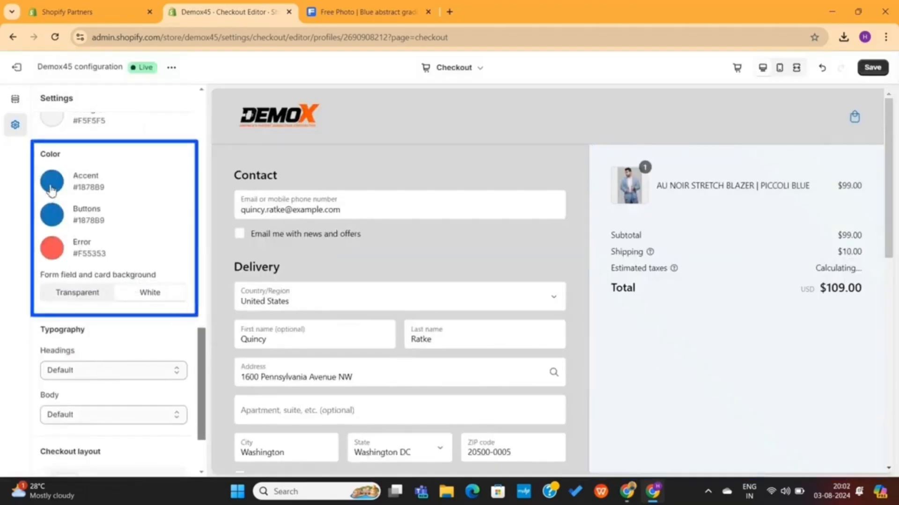
pyautogui.click(55, 189)
pyautogui.moveTo(109, 215); pyautogui.dragTo(176, 209)
pyautogui.scroll(-5, 251, 249)
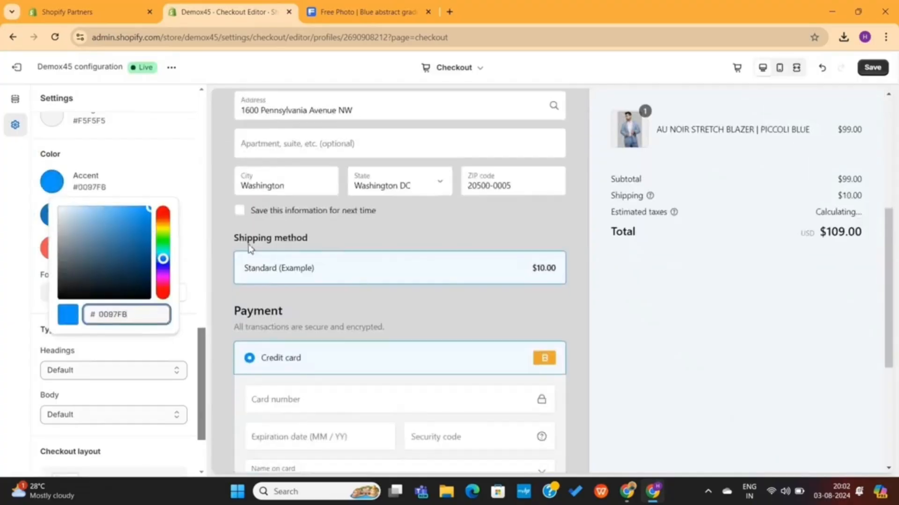
pyautogui.moveTo(120, 224); pyautogui.dragTo(162, 261)
# Set the checkout's button color to the bright blue #0097FF
pyautogui.click(51, 215)
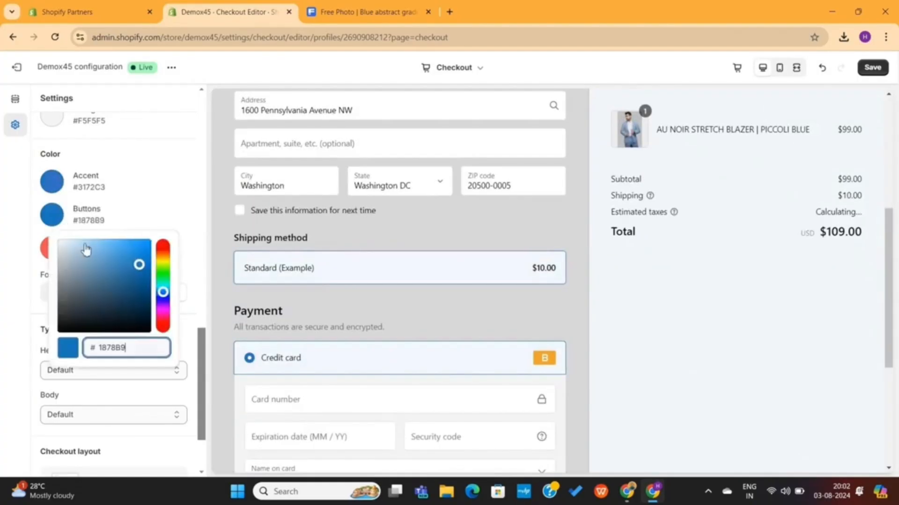
pyautogui.moveTo(87, 250); pyautogui.dragTo(187, 212)
pyautogui.scroll(-2, 186, 213)
# Set the checkout's error color to the red #F21616 and check the payment fields in the preview
pyautogui.scroll(-5, 373, 397)
pyautogui.scroll(1, 100, 202)
pyautogui.click(55, 200)
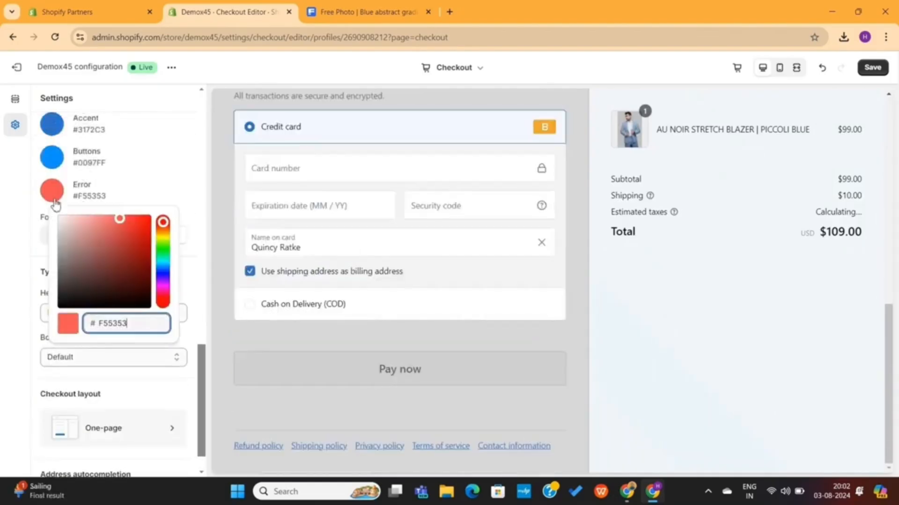
pyautogui.moveTo(109, 223); pyautogui.dragTo(143, 220)
pyautogui.click(317, 206)
pyautogui.scroll(9, 316, 207)
pyautogui.scroll(-9, 317, 207)
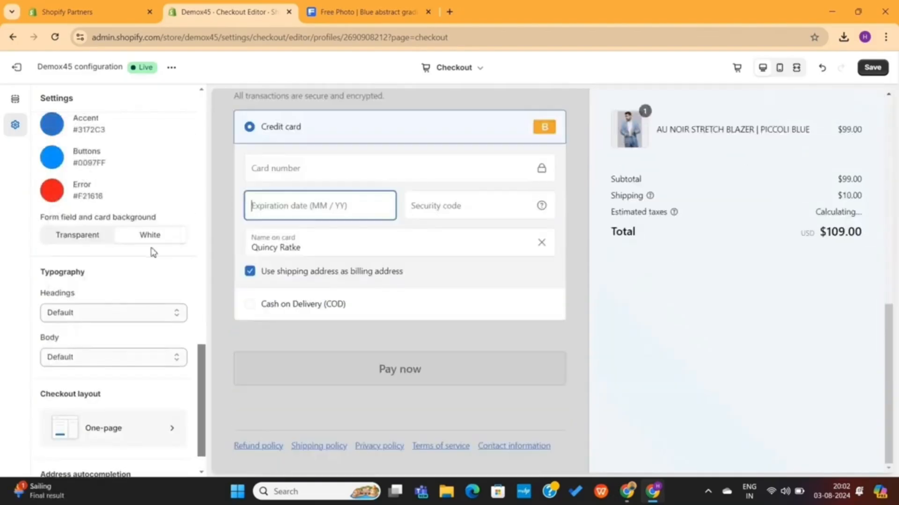
# Try the transparent form field and card background, and return it to white
pyautogui.click(91, 236)
pyautogui.click(151, 235)
pyautogui.scroll(8, 311, 274)
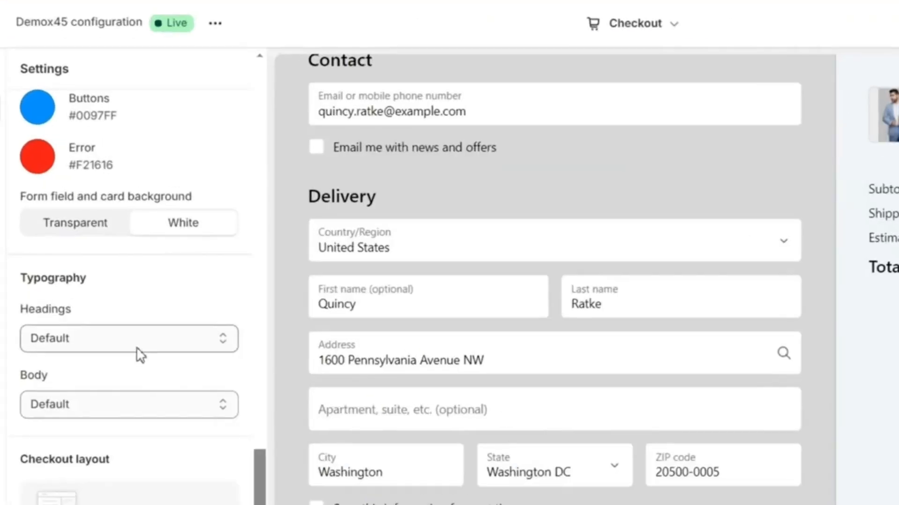
# Try Antique Olive for the headings, and set both the headings and body fonts to Alegreya Sans
pyautogui.click(118, 323)
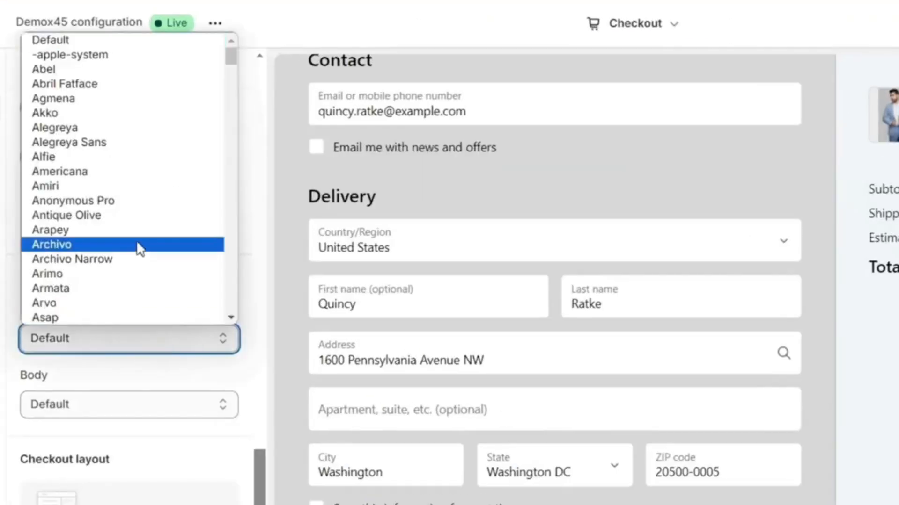
pyautogui.click(132, 219)
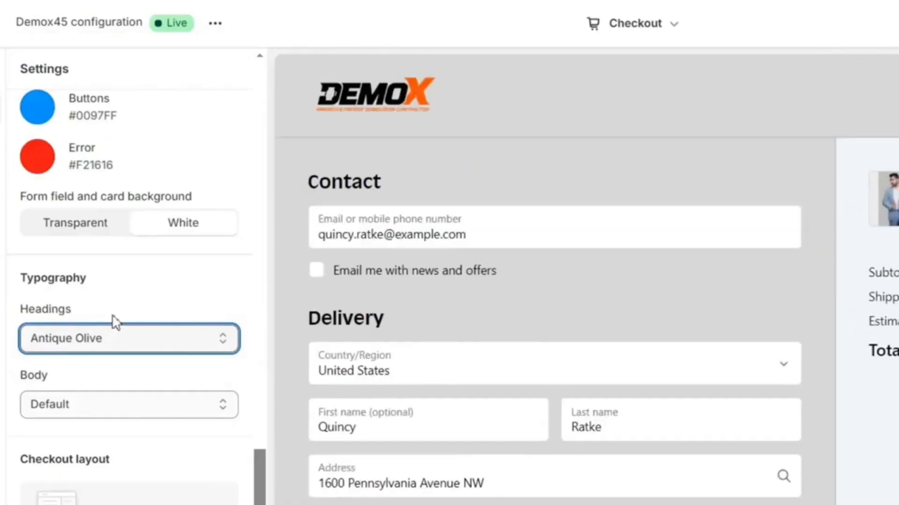
pyautogui.click(107, 330)
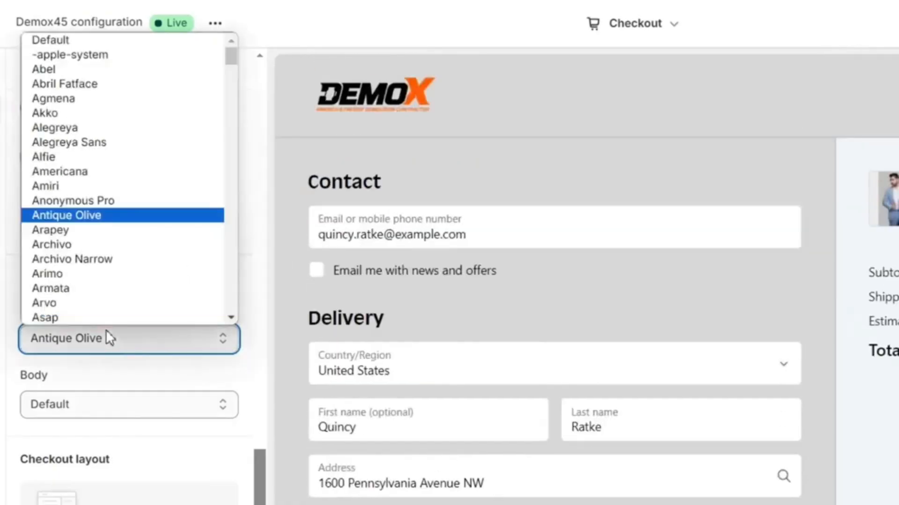
pyautogui.click(124, 260)
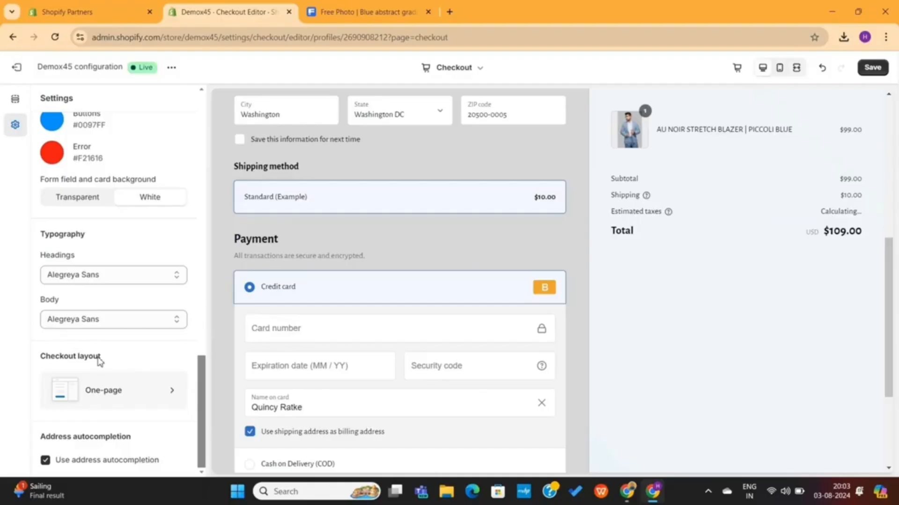
pyautogui.moveTo(101, 357); pyautogui.dragTo(39, 359)
pyautogui.click(127, 358)
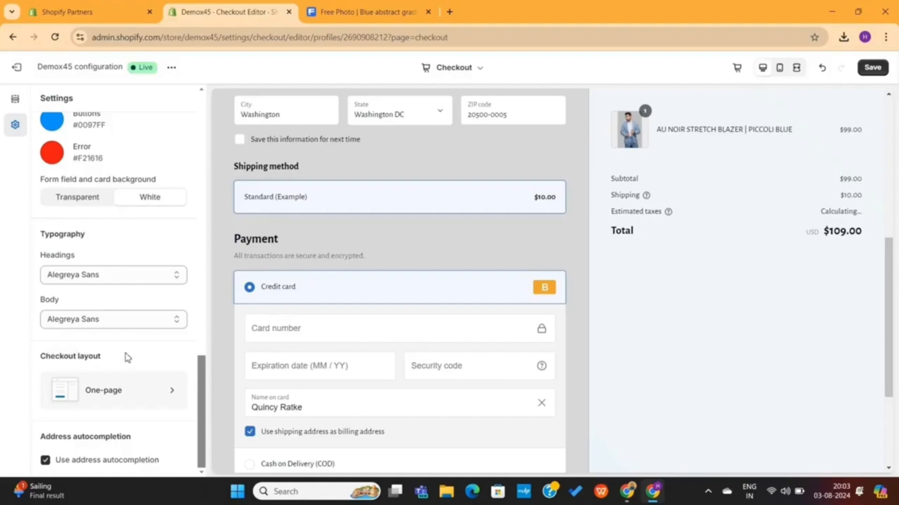
# Try the three-page checkout layout and switch back to the one-page checkout, reviewing its preview
pyautogui.click(129, 395)
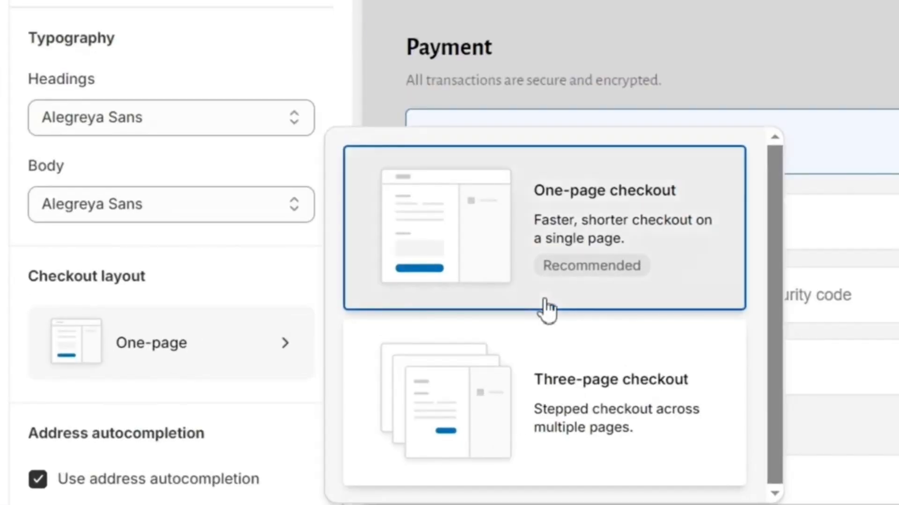
pyautogui.click(590, 358)
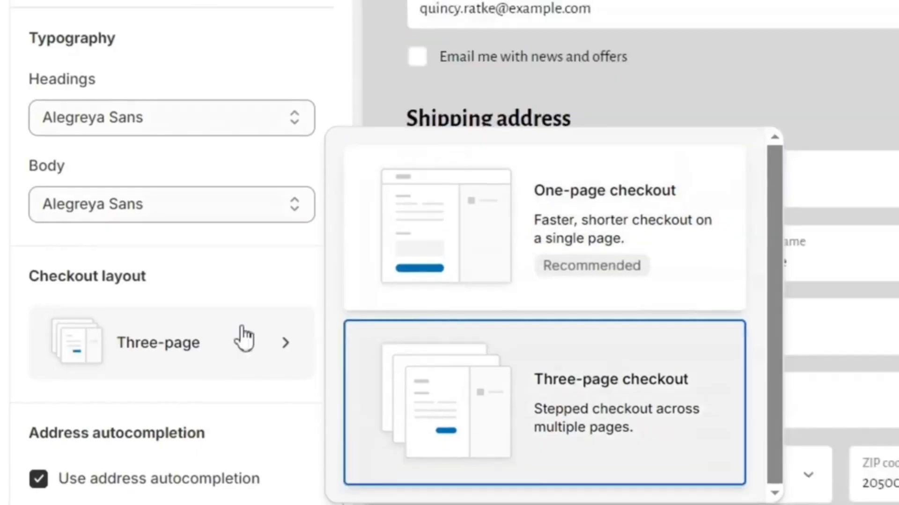
pyautogui.click(552, 216)
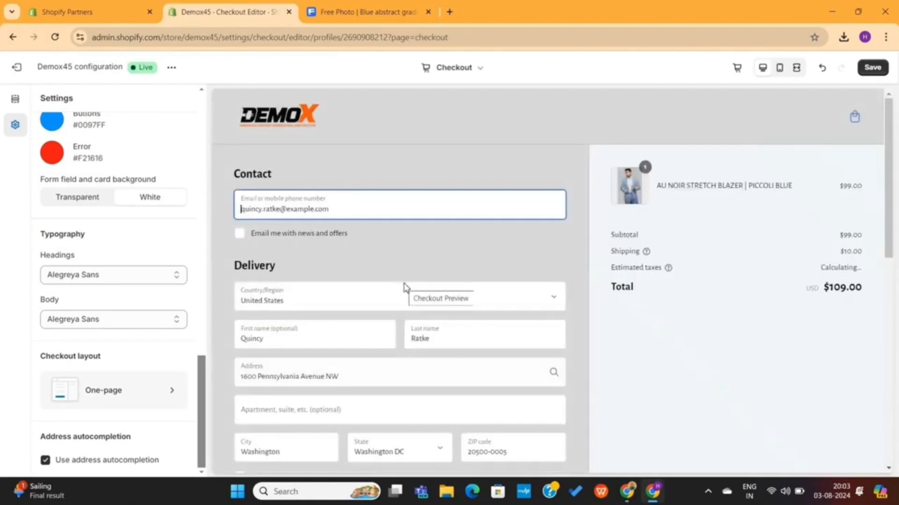
pyautogui.scroll(-8, 421, 340)
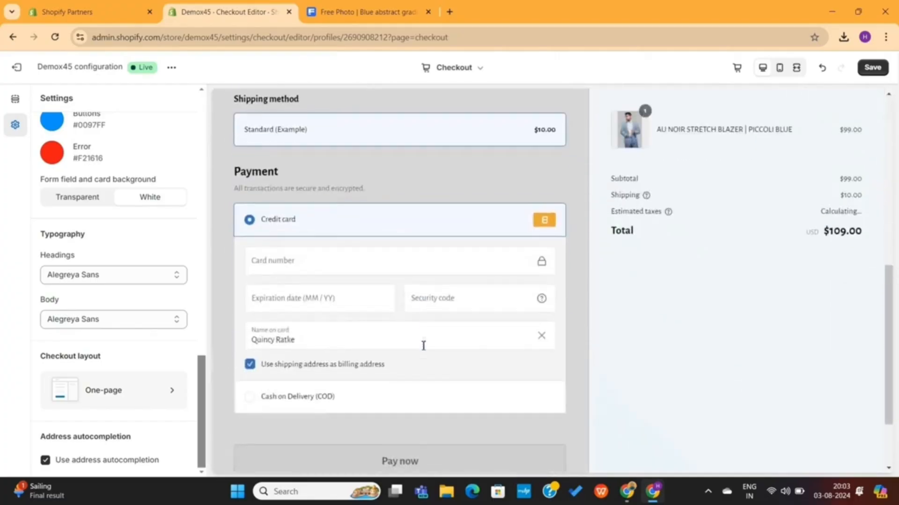
pyautogui.scroll(-2, 423, 346)
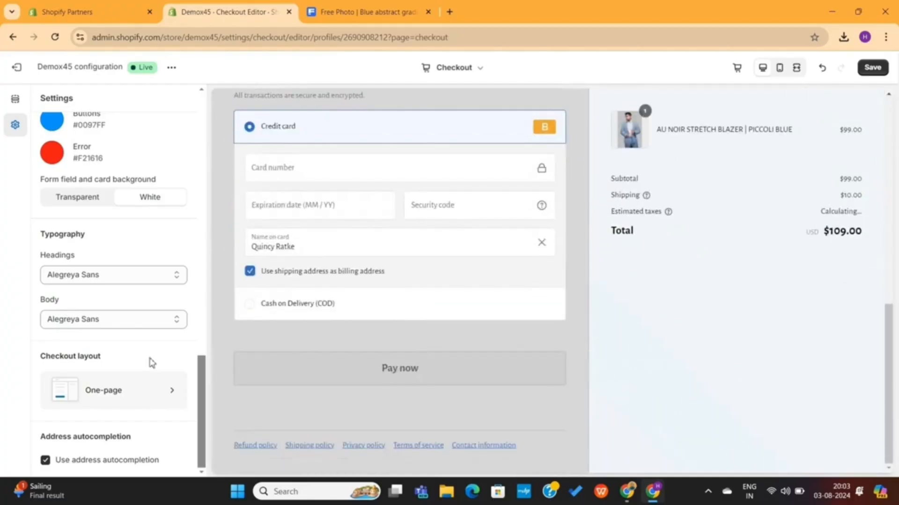
# Review the customized checkout page, save the checkout changes and exit the checkout editor
pyautogui.scroll(10, 151, 362)
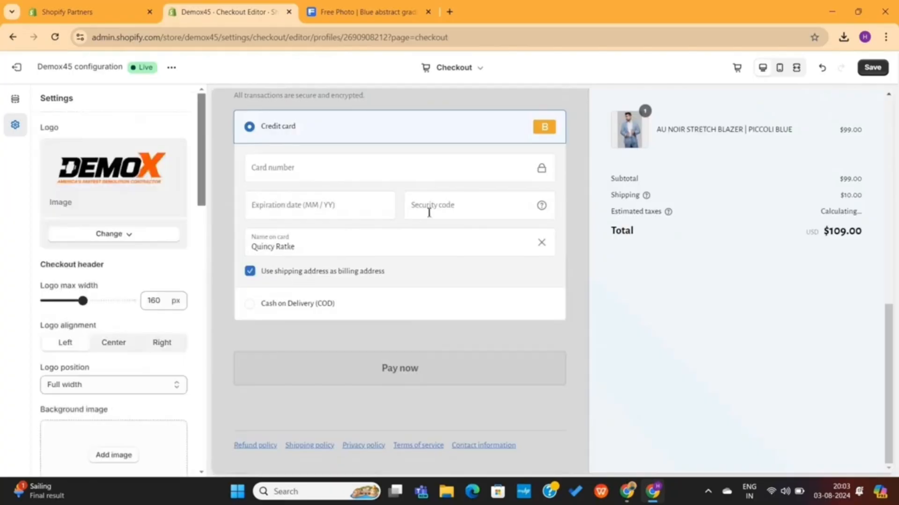
pyautogui.scroll(10, 656, 227)
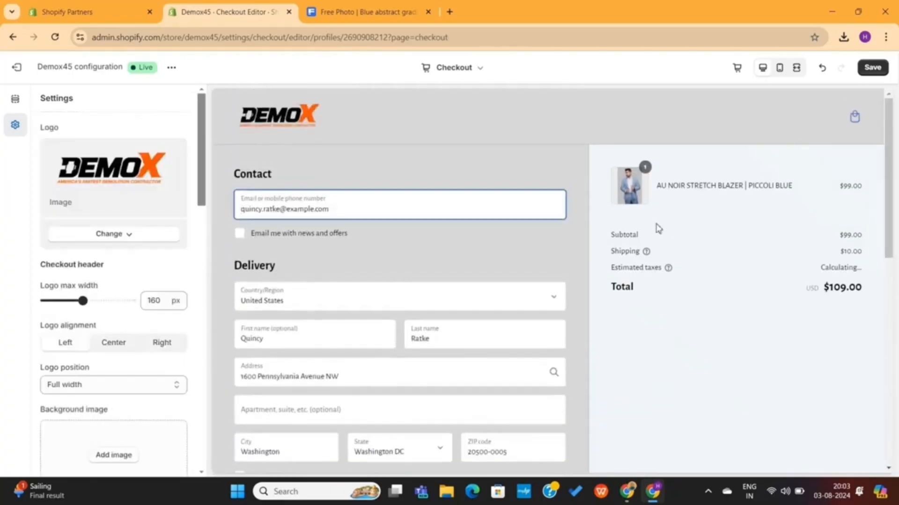
pyautogui.click(872, 68)
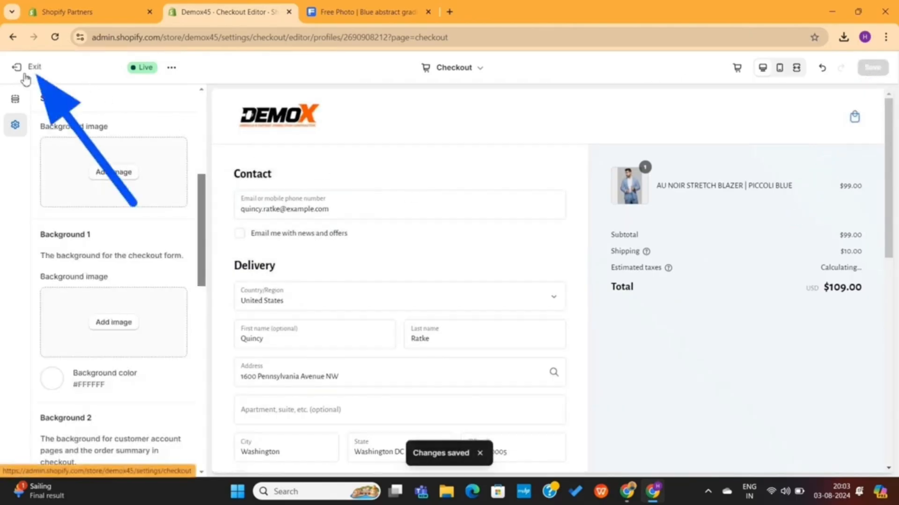
pyautogui.click(32, 71)
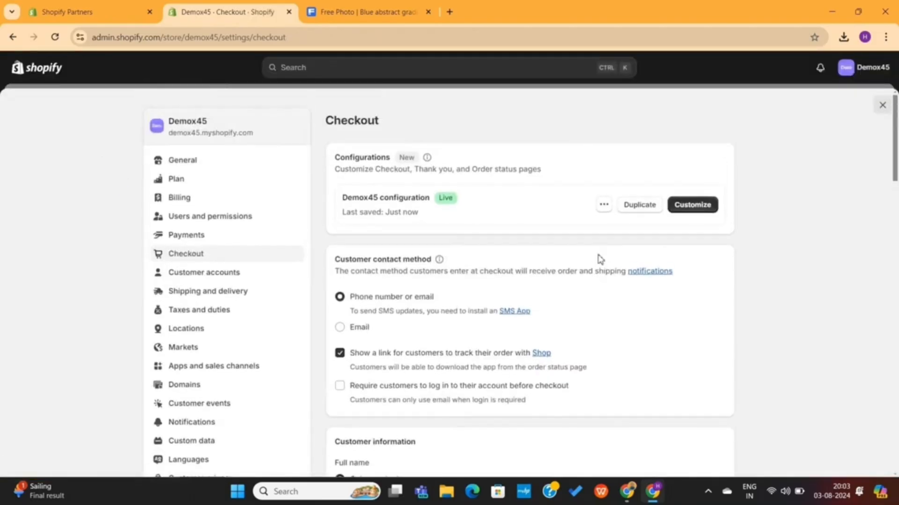
# Try the Email contact method and required login before checkout, restoring Phone number or email and optional login
pyautogui.scroll(-1, 507, 232)
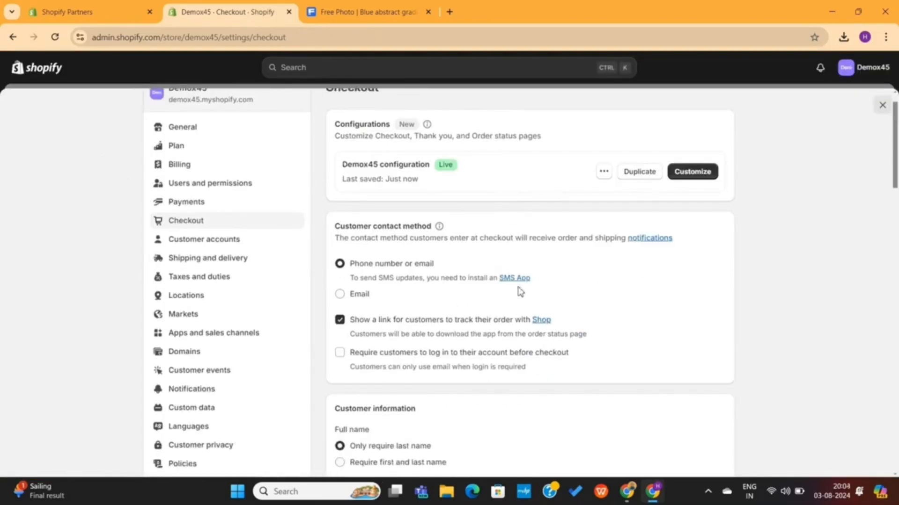
pyautogui.scroll(-1, 518, 293)
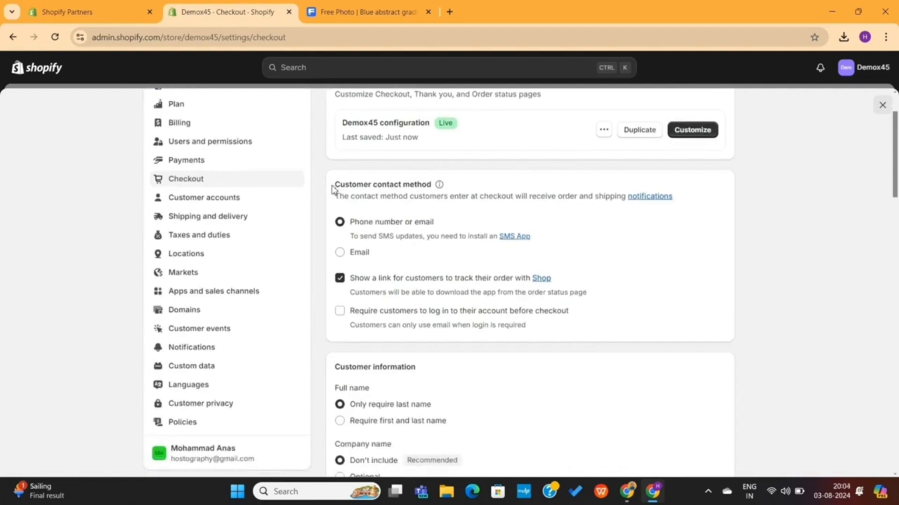
pyautogui.moveTo(332, 185); pyautogui.dragTo(434, 185)
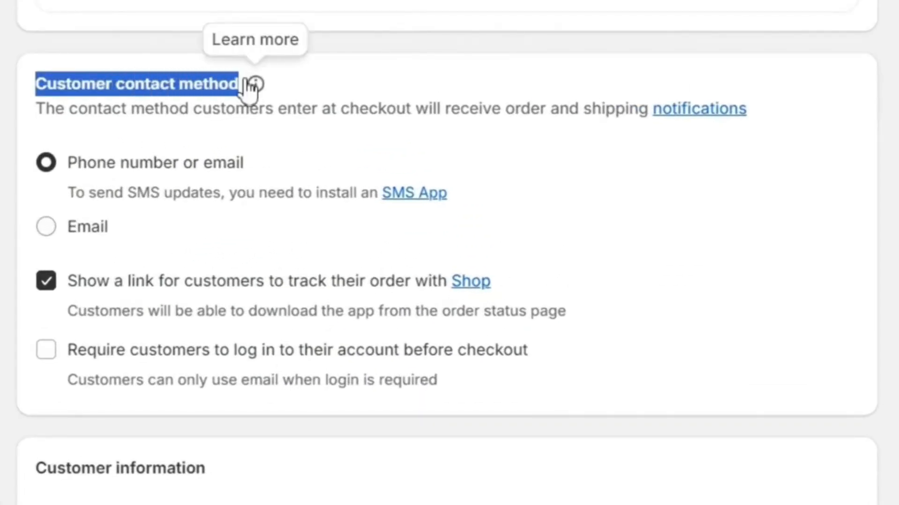
pyautogui.click(341, 84)
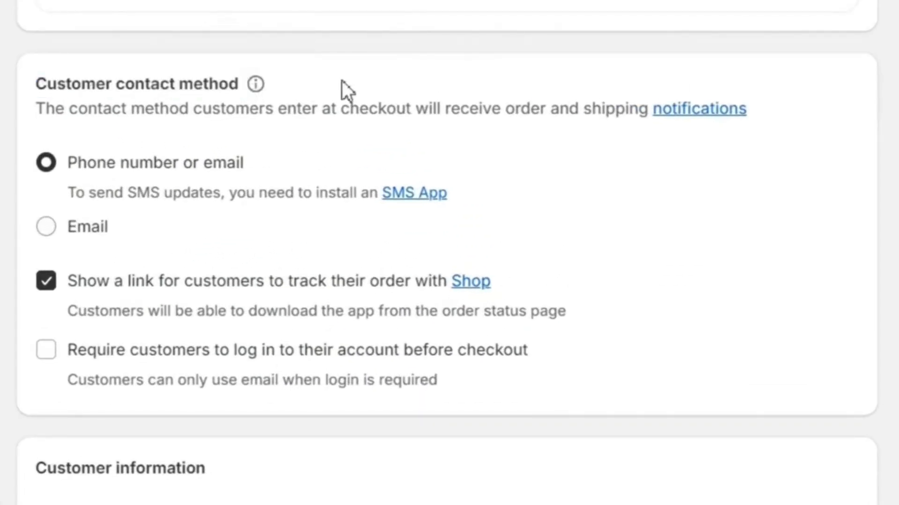
pyautogui.click(47, 228)
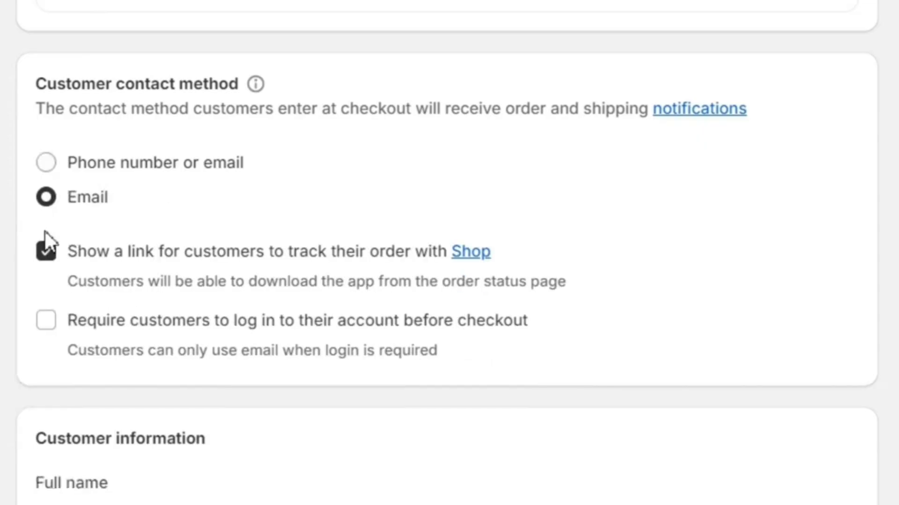
pyautogui.click(47, 165)
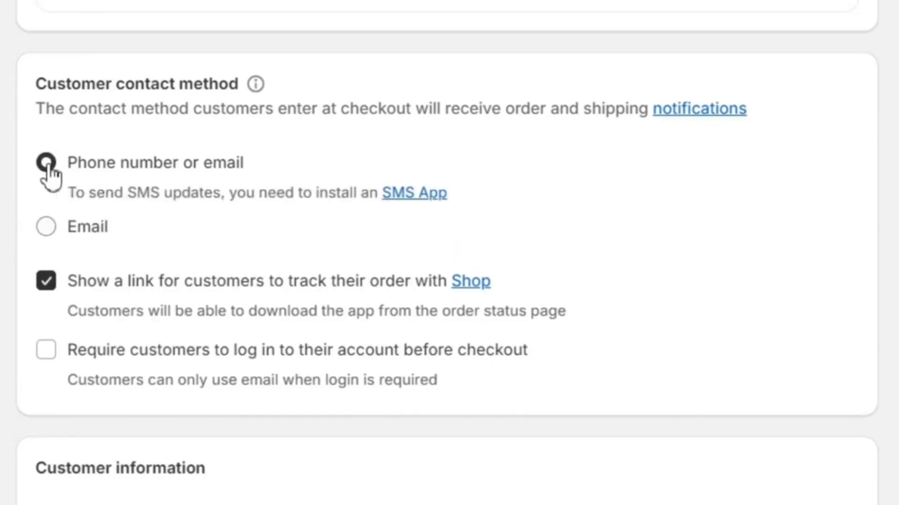
pyautogui.click(47, 358)
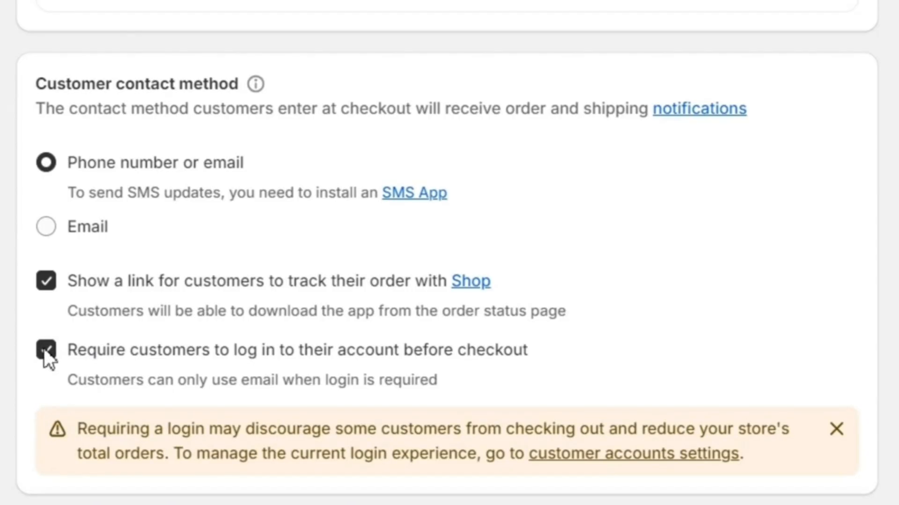
pyautogui.click(44, 349)
# Set the full name option under customer information to require first and last name
pyautogui.scroll(-3, 240, 368)
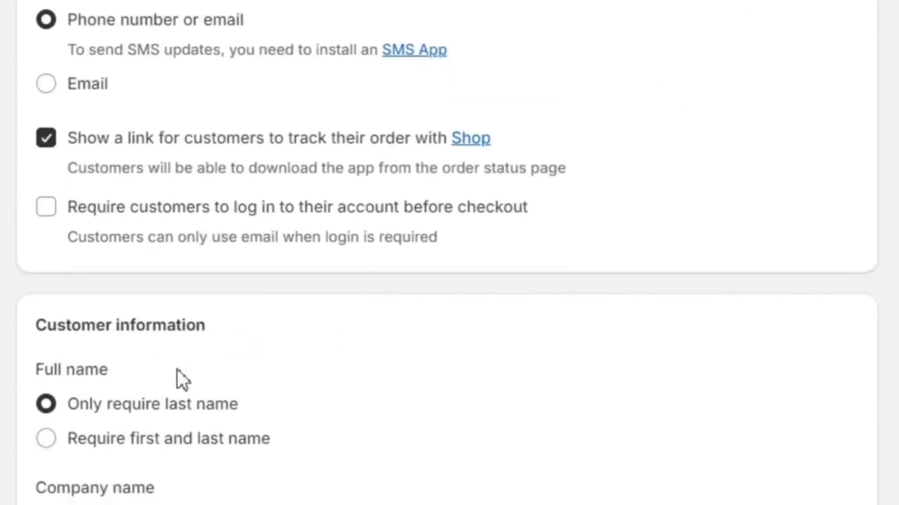
pyautogui.scroll(-6, 177, 369)
pyautogui.moveTo(26, 52); pyautogui.dragTo(254, 61)
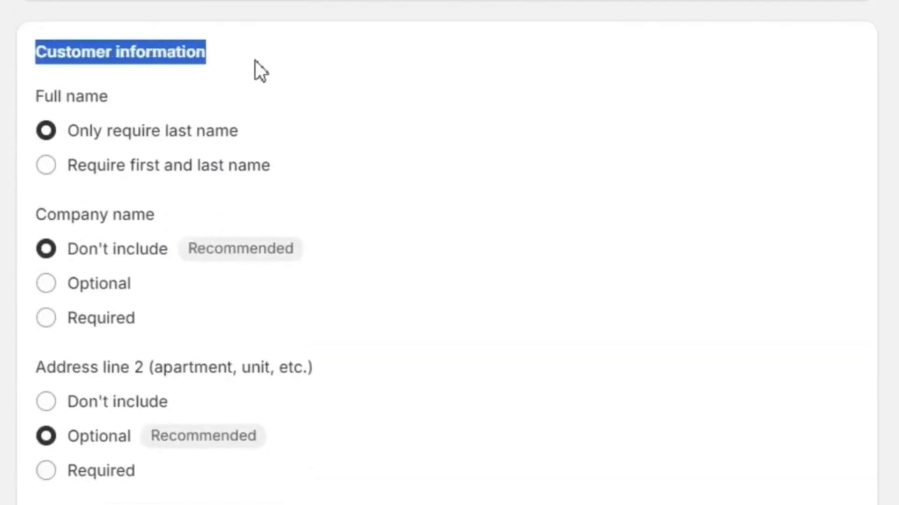
pyautogui.click(253, 61)
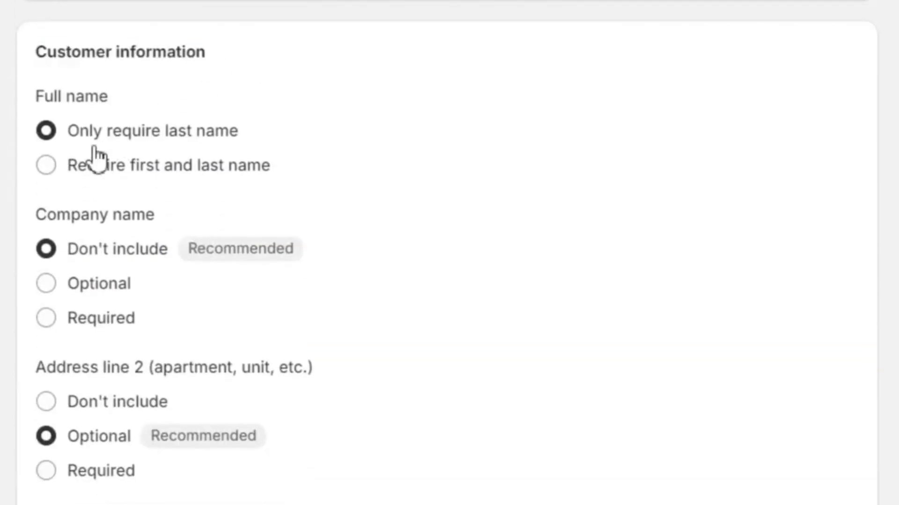
pyautogui.click(47, 165)
pyautogui.scroll(-1, 161, 191)
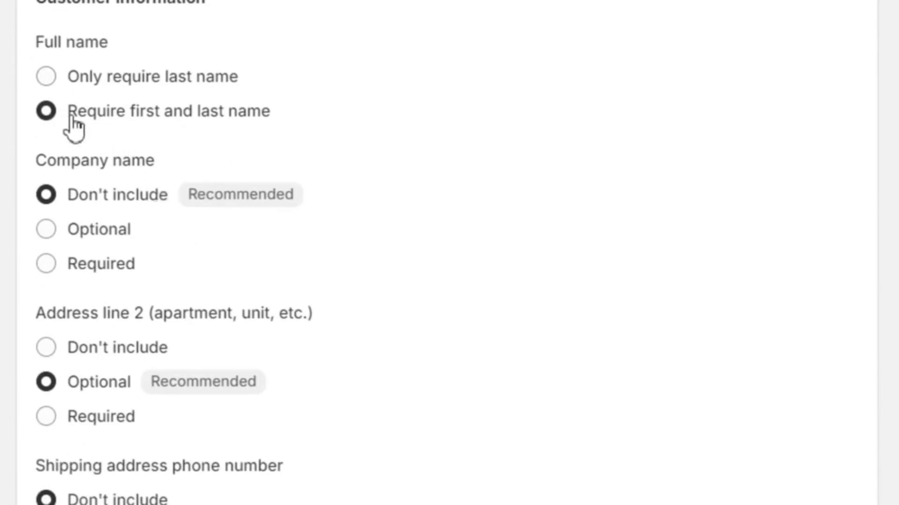
pyautogui.moveTo(70, 112); pyautogui.dragTo(311, 117)
pyautogui.click(311, 117)
# Try making the company name optional and return it to Don't include
pyautogui.scroll(-2, 315, 172)
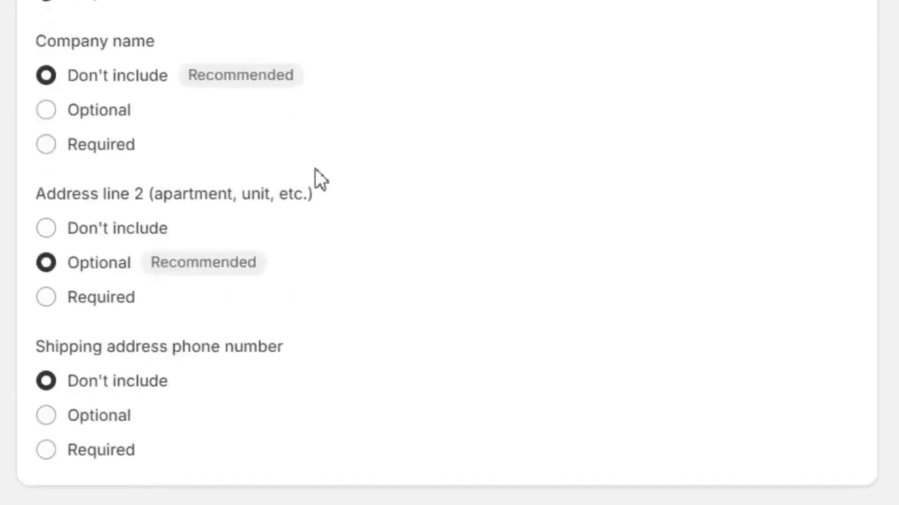
pyautogui.tripleClick(93, 52)
pyautogui.click(91, 47)
pyautogui.click(73, 115)
pyautogui.click(51, 81)
# Try making the shipping address phone number optional and return it to Don't include
pyautogui.scroll(-2, 132, 169)
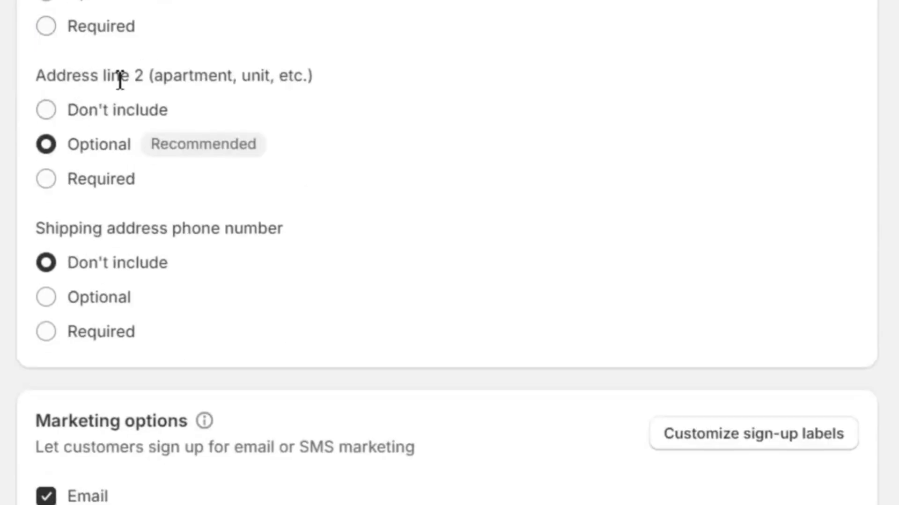
pyautogui.scroll(-2, 150, 125)
pyautogui.tripleClick(143, 103)
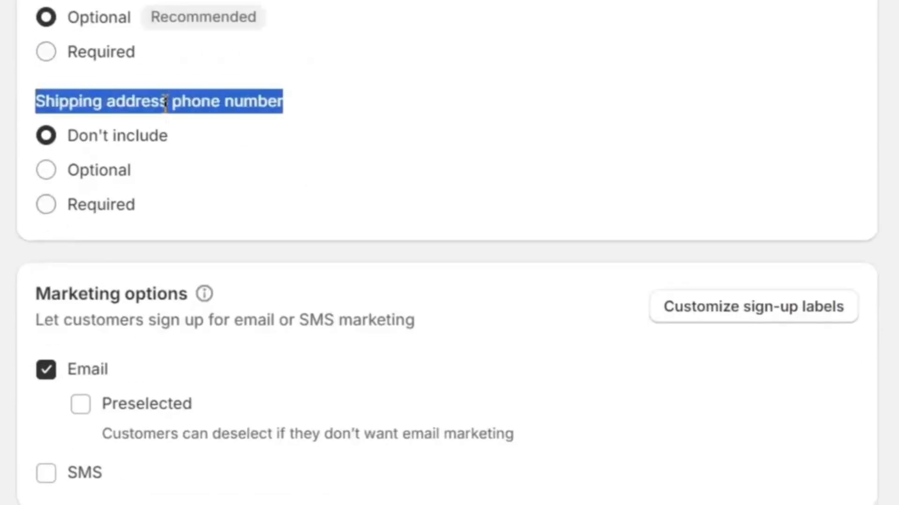
pyautogui.doubleClick(142, 103)
pyautogui.tripleClick(143, 102)
pyautogui.click(142, 103)
pyautogui.click(46, 170)
pyautogui.click(46, 135)
# Enable SMS sign-up in the checkout's marketing options
pyautogui.scroll(-4, 335, 173)
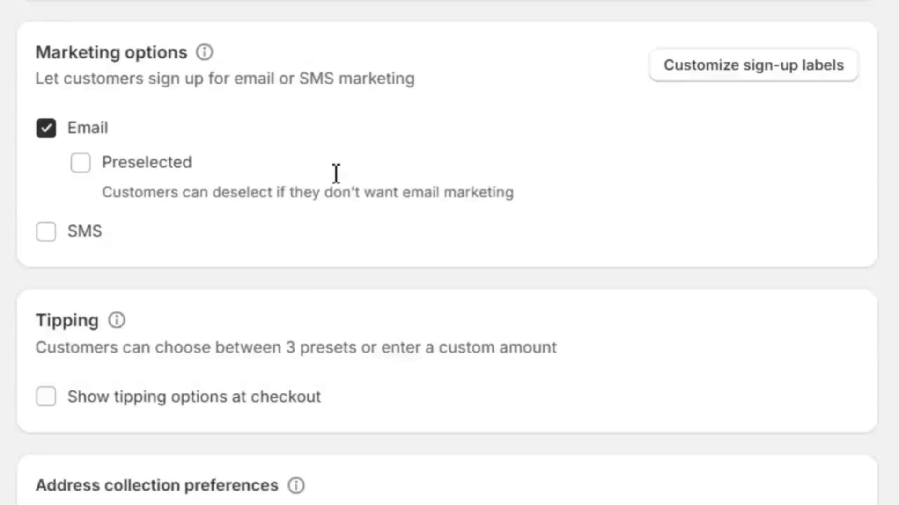
pyautogui.tripleClick(121, 40)
pyautogui.click(121, 39)
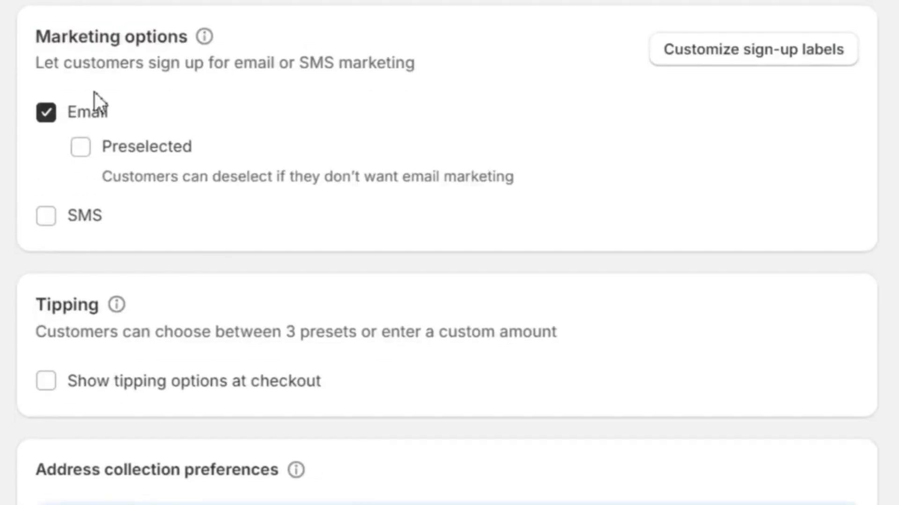
pyautogui.click(47, 221)
# Try showing tipping options at checkout and turn them off again
pyautogui.scroll(-4, 265, 243)
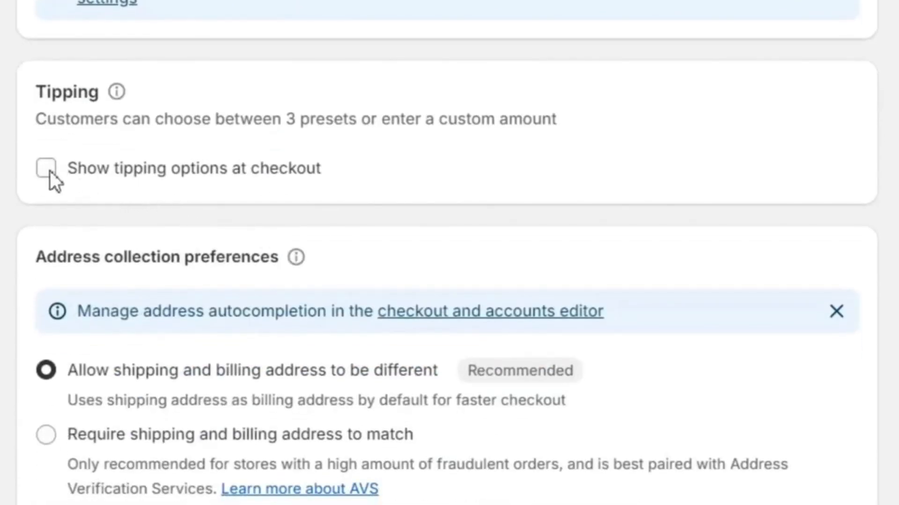
pyautogui.doubleClick(77, 94)
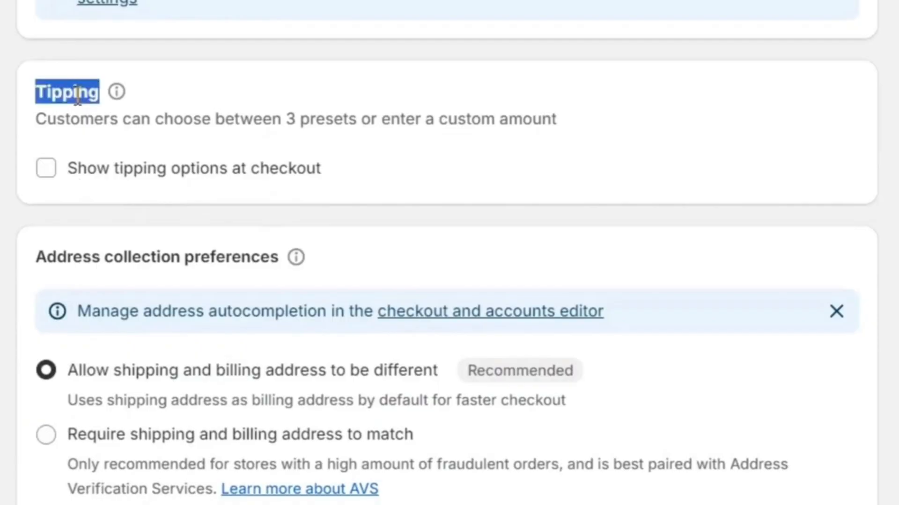
pyautogui.click(46, 169)
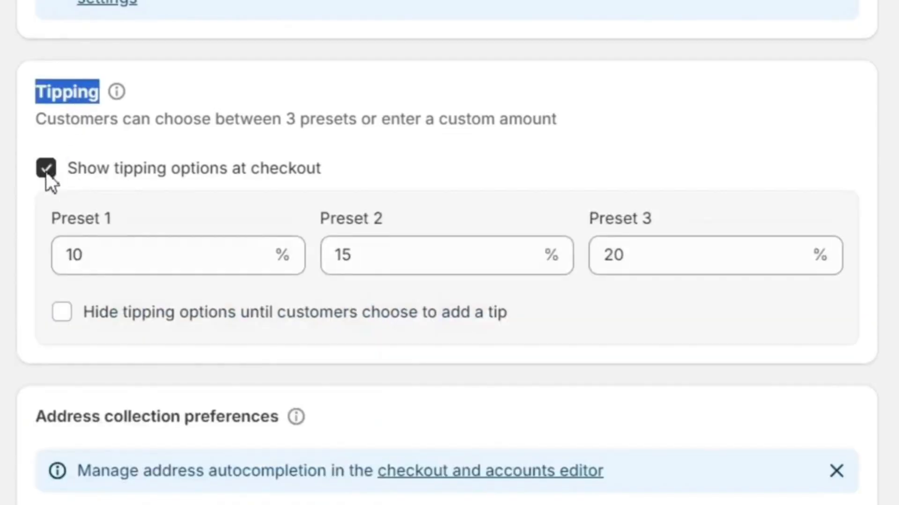
pyautogui.click(46, 169)
pyautogui.click(160, 96)
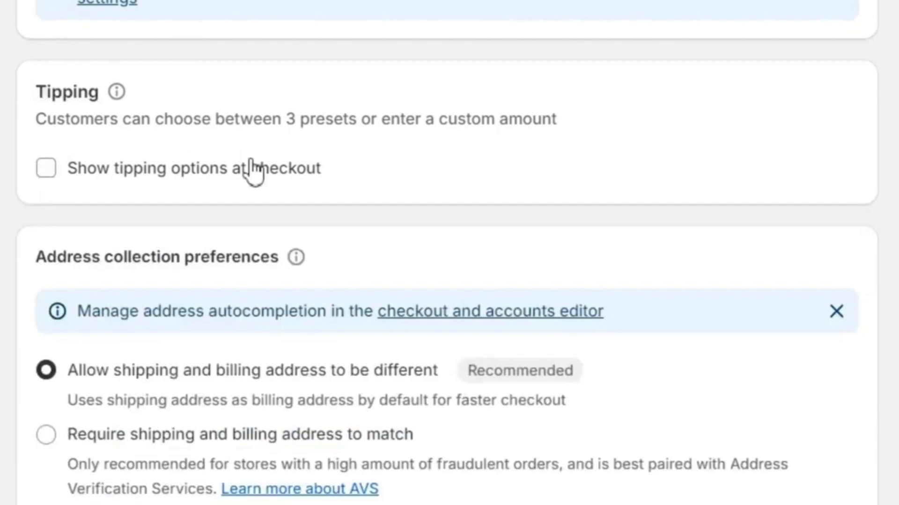
# Try requiring shipping and billing addresses to match, and return to allowing them to be different
pyautogui.scroll(-5, 253, 171)
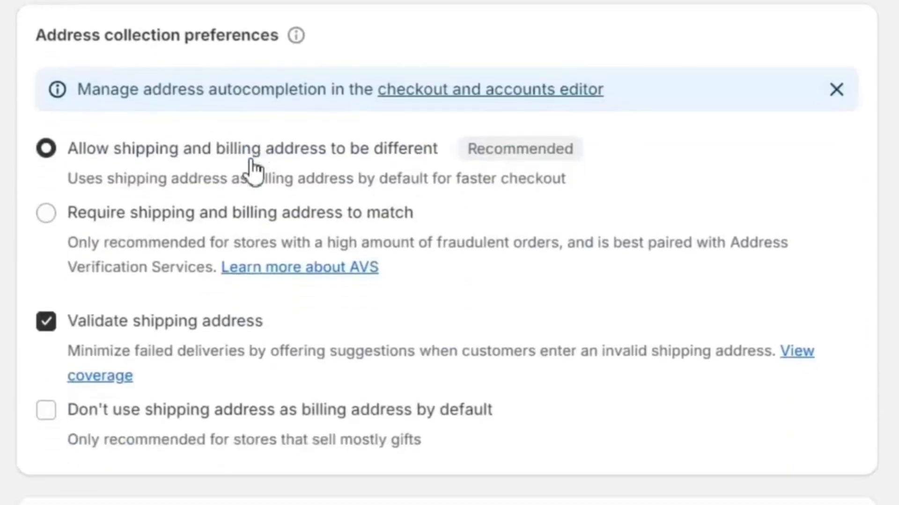
pyautogui.click(120, 215)
pyautogui.click(52, 150)
# Review the abandoned checkout email settings and turn off sending these emails automatically
pyautogui.scroll(-2, 150, 187)
pyautogui.scroll(-8, 155, 192)
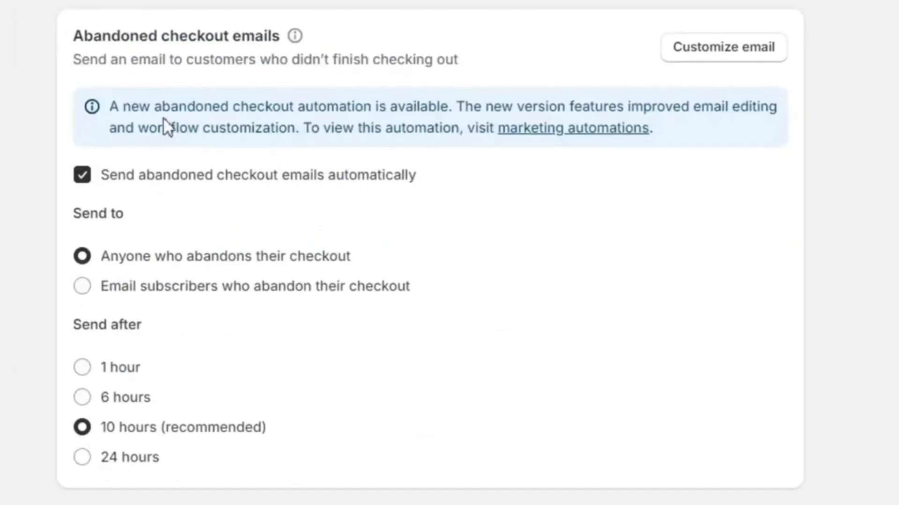
pyautogui.moveTo(67, 42); pyautogui.dragTo(490, 60)
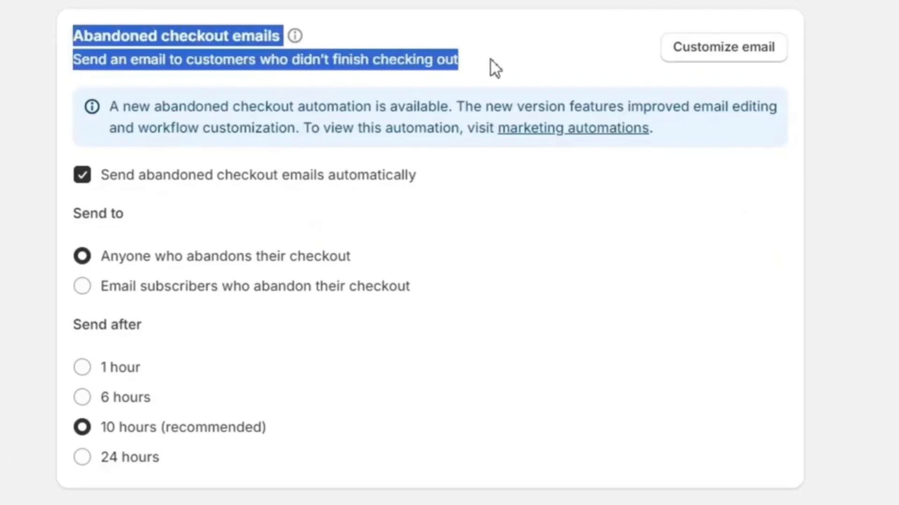
pyautogui.click(491, 59)
pyautogui.scroll(-4, 414, 192)
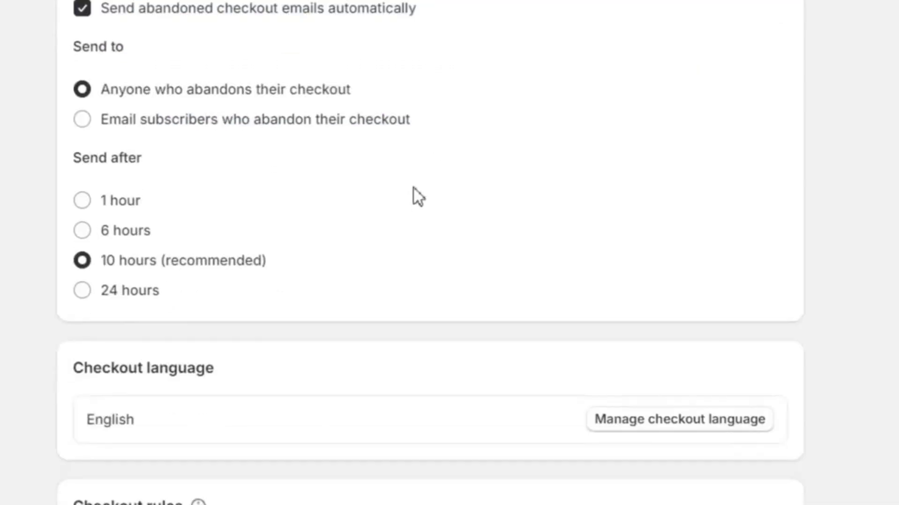
pyautogui.scroll(2, 414, 187)
pyautogui.scroll(1, 414, 187)
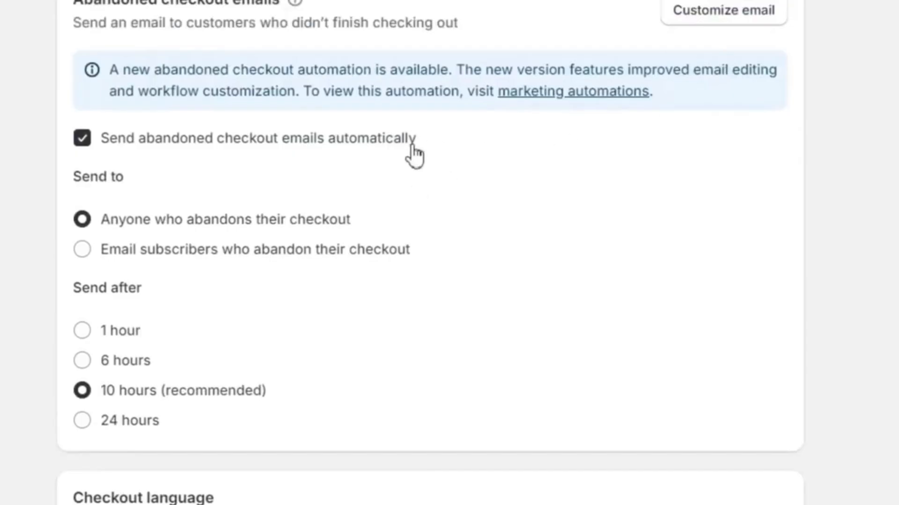
pyautogui.click(89, 140)
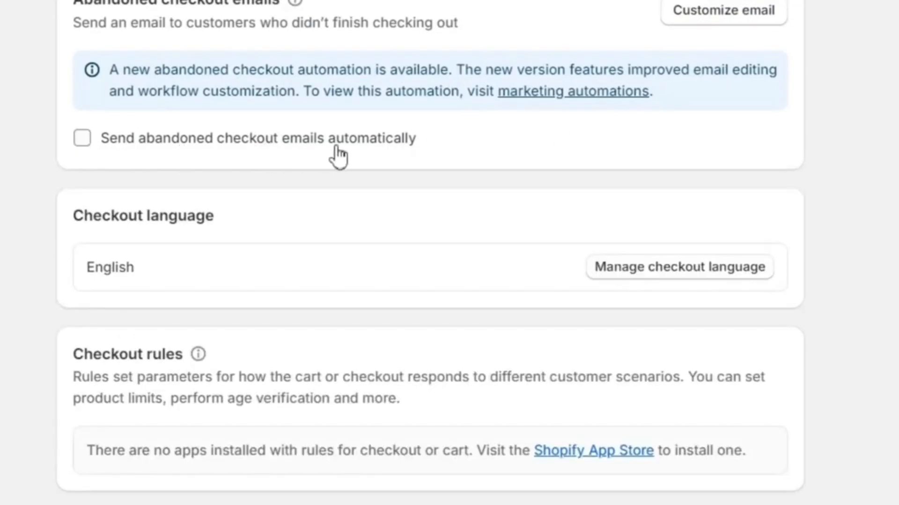